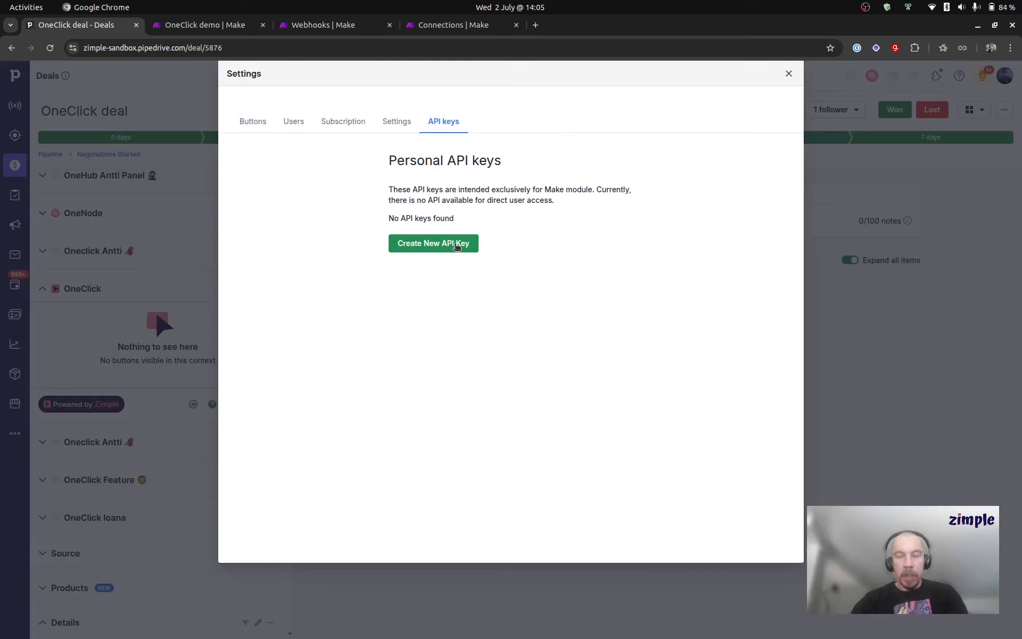
- Create a new personal API key labelled "Make.com" in the OneClick settings
left_click(446, 246)
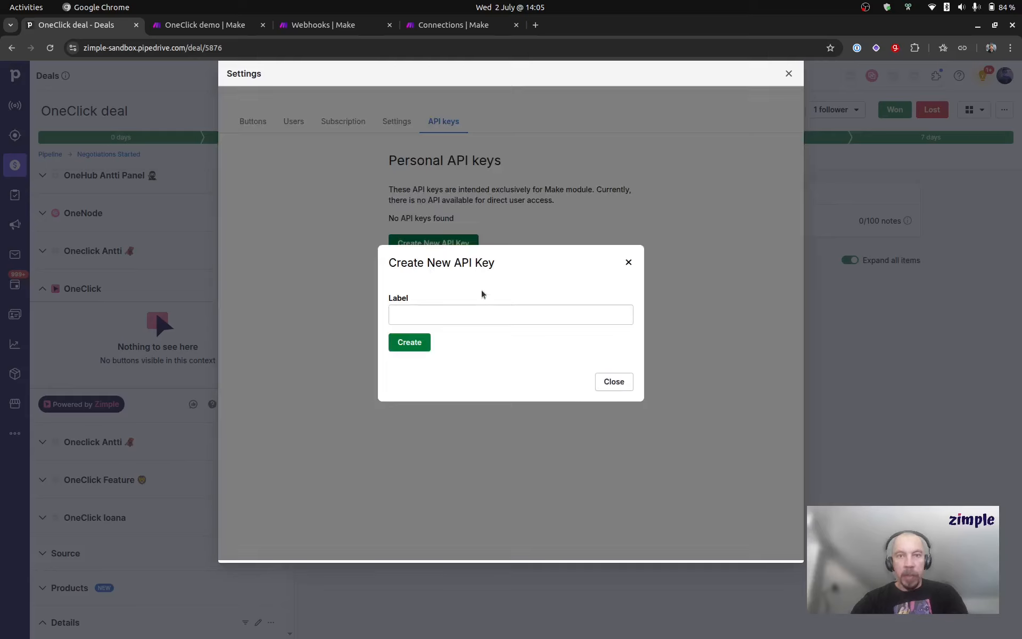
left_click(487, 314)
type("Make.com")
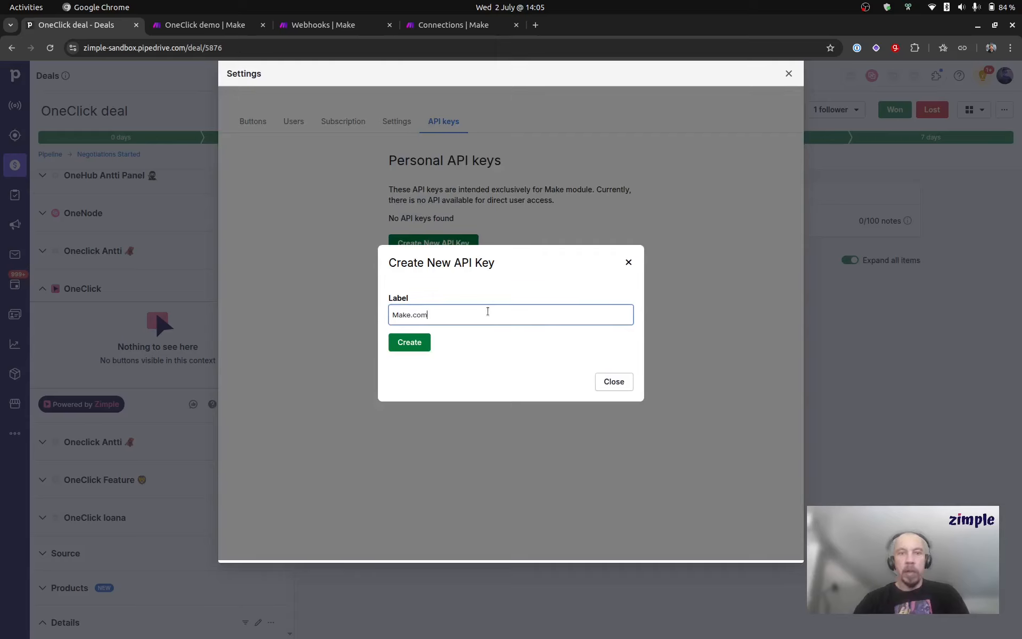
left_click(409, 345)
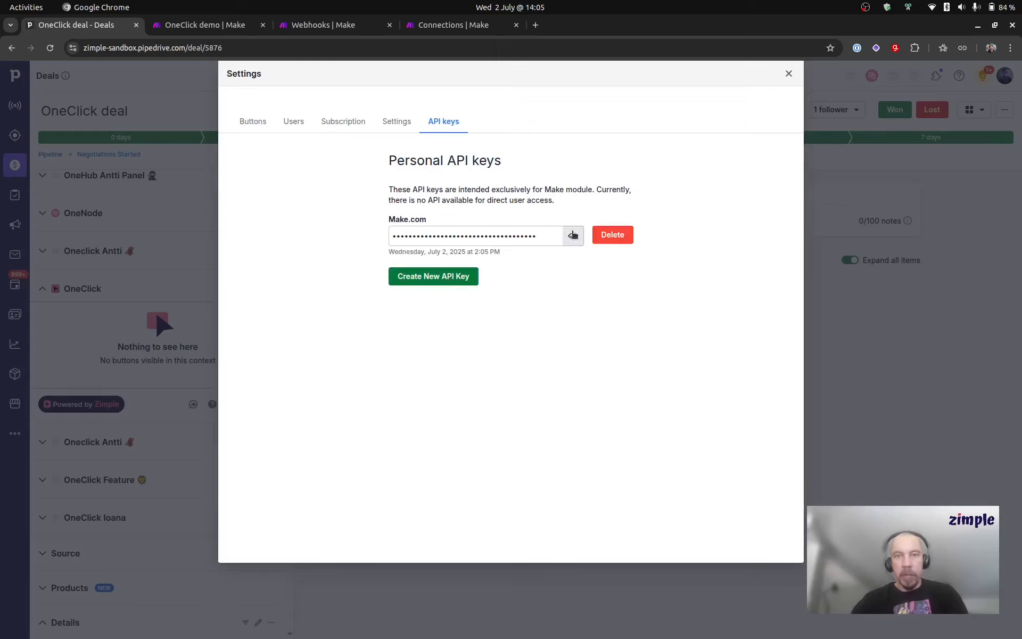
- Reveal and copy the Make.com API key, and close the OneClick settings
left_click(573, 236)
left_click_drag(393, 237, 525, 236)
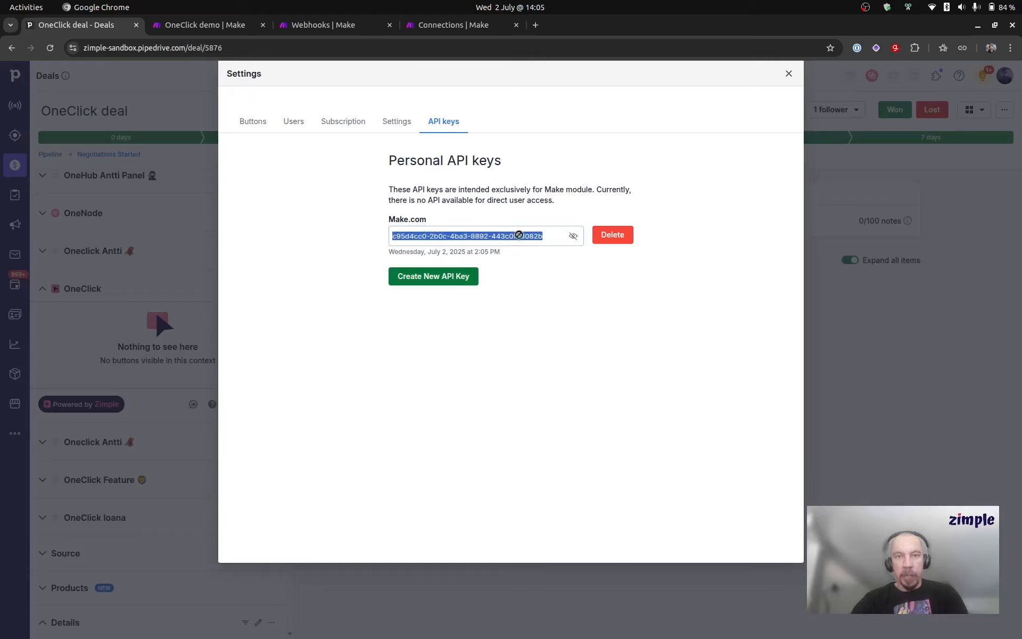
right_click(525, 239)
left_click(553, 276)
left_click(572, 305)
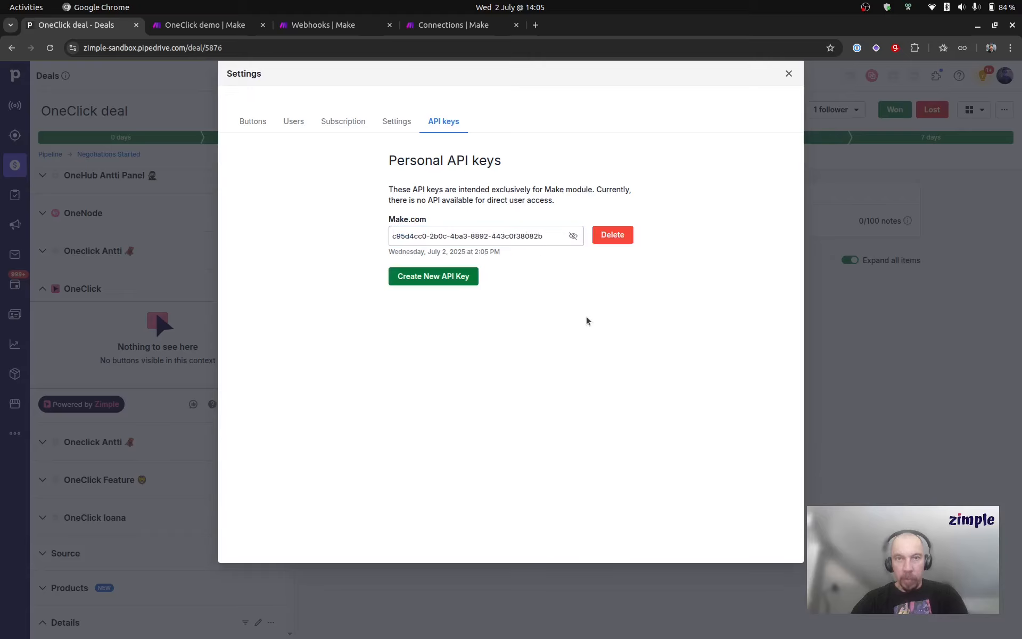
left_click(788, 74)
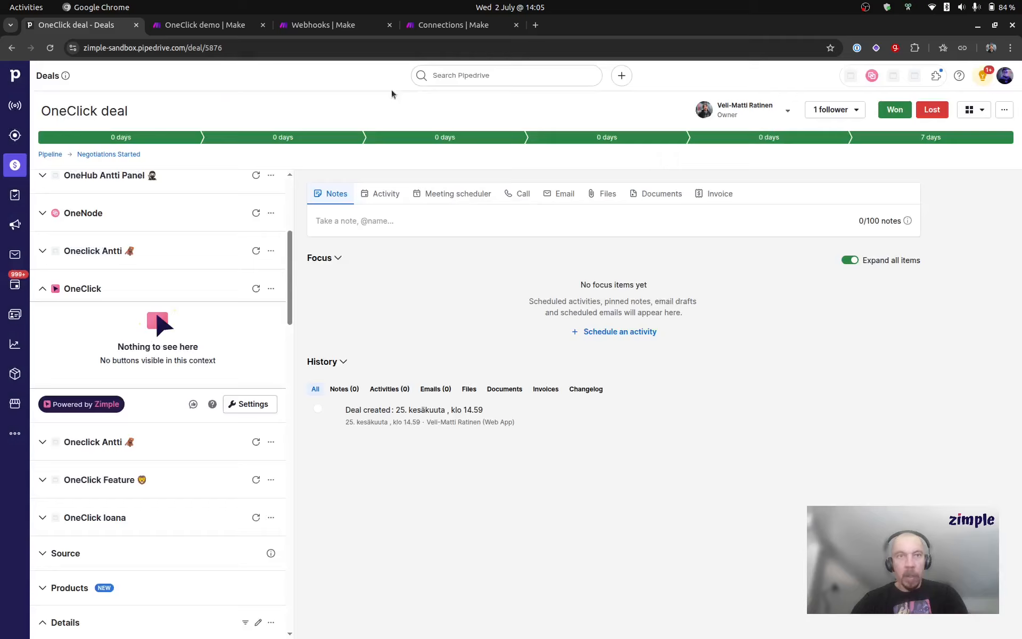
- Switch to the OneClick demo scenario in Make and add OneClick for Pipedrive's "Watch button click" as the first module
left_click(212, 30)
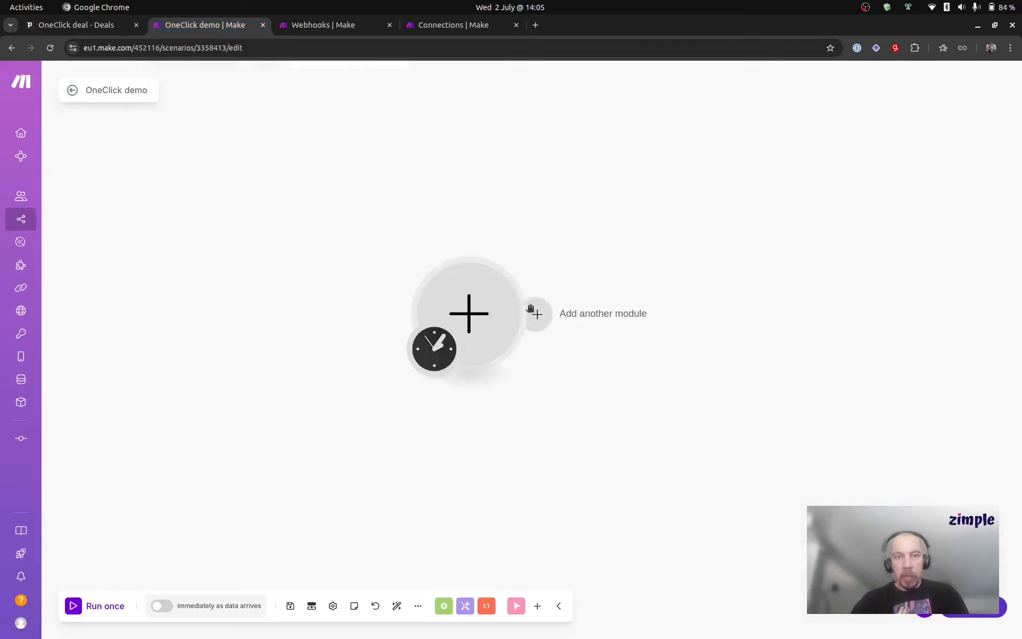
left_click(483, 314)
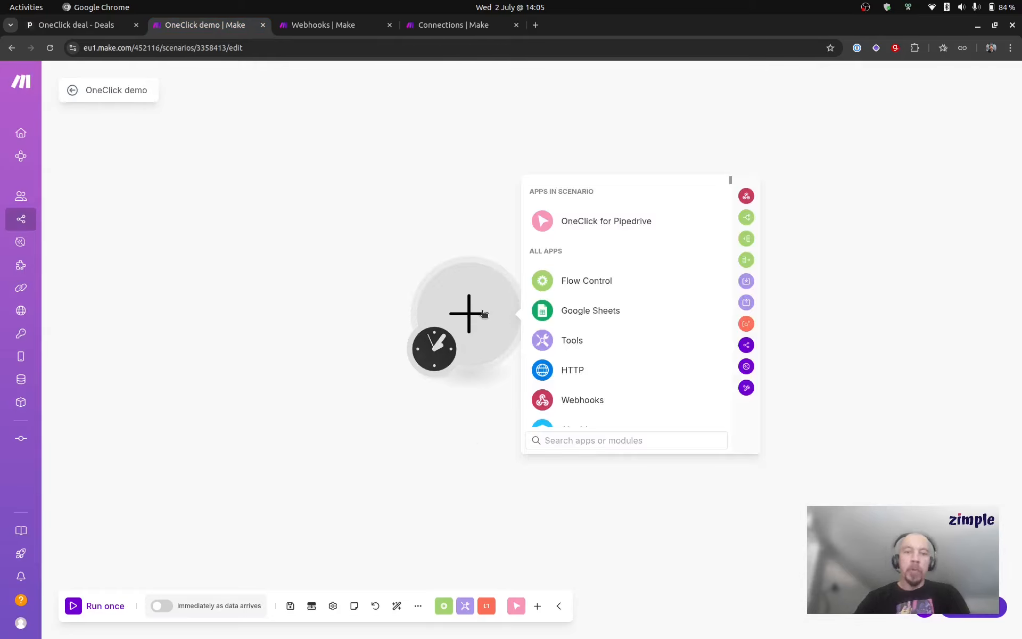
type("oneclick")
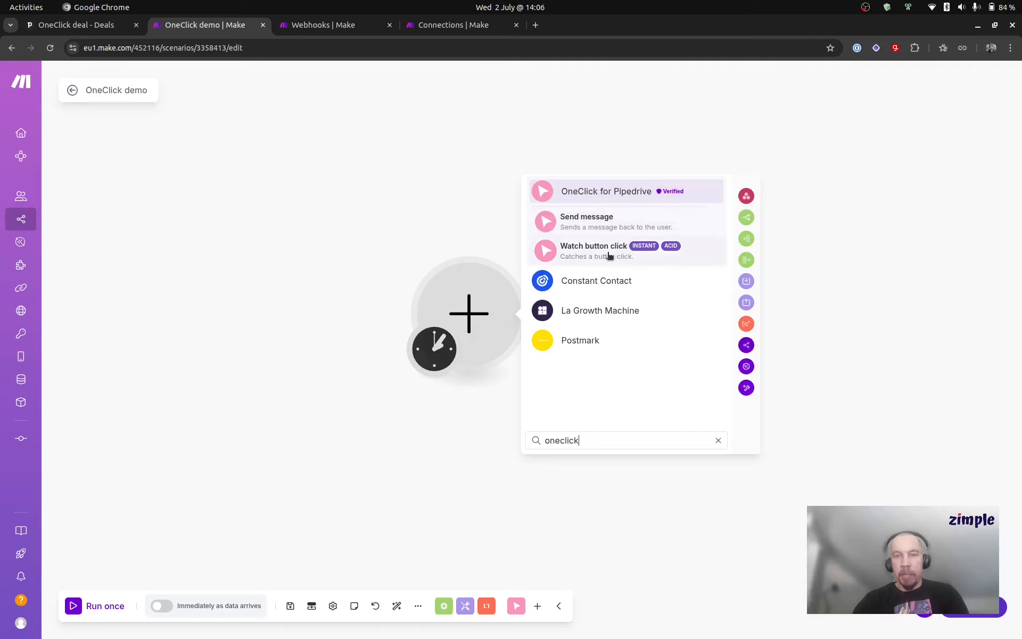
left_click(645, 256)
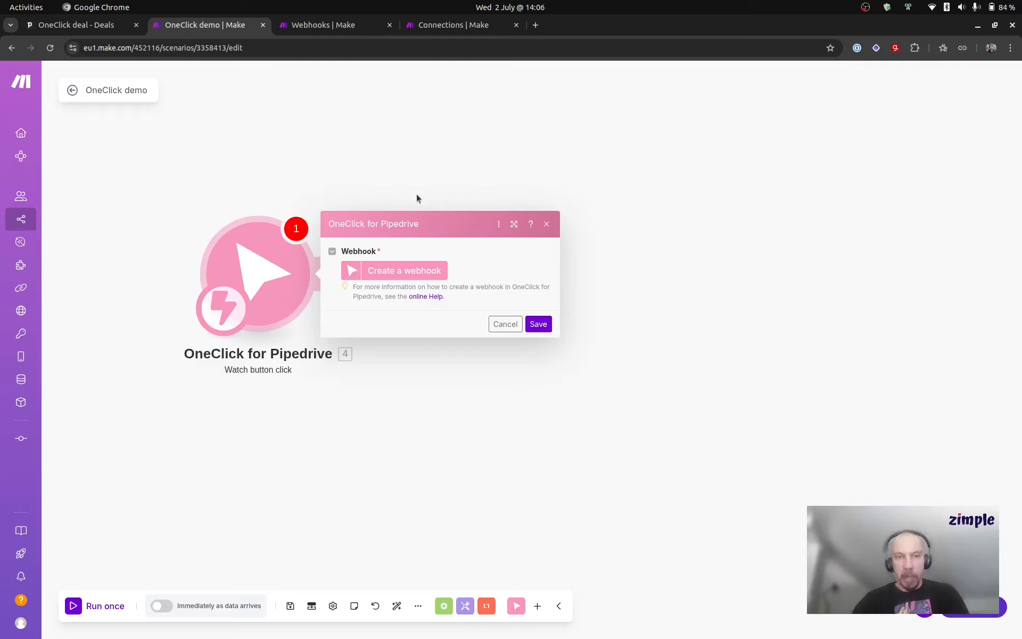
- Start a new webhook for the Watch button click module and name it "My first button webhook"
left_click(411, 272)
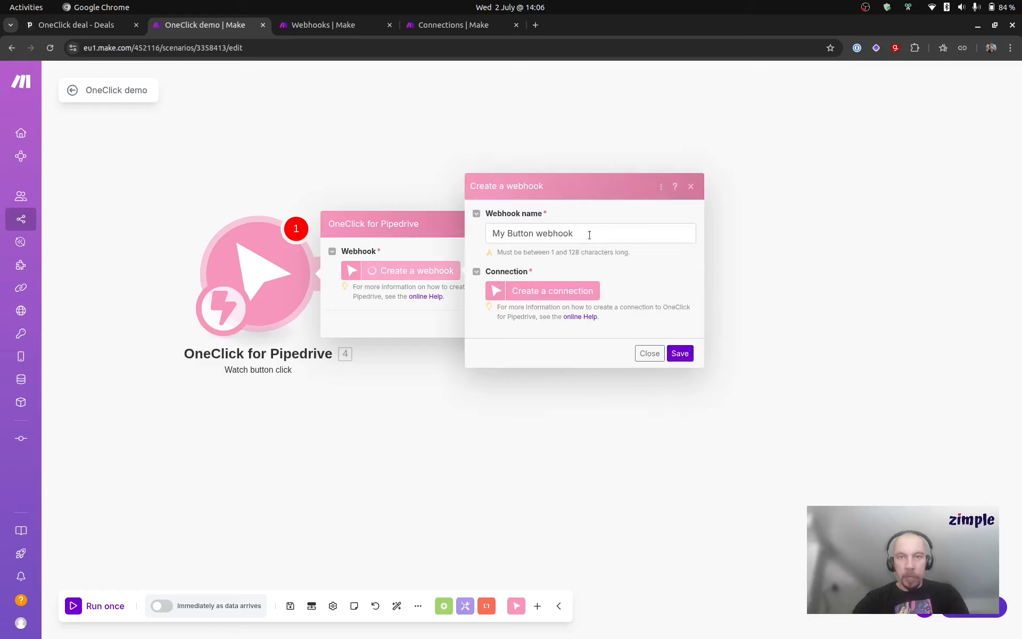
left_click_drag(589, 234, 485, 215)
type("My ")
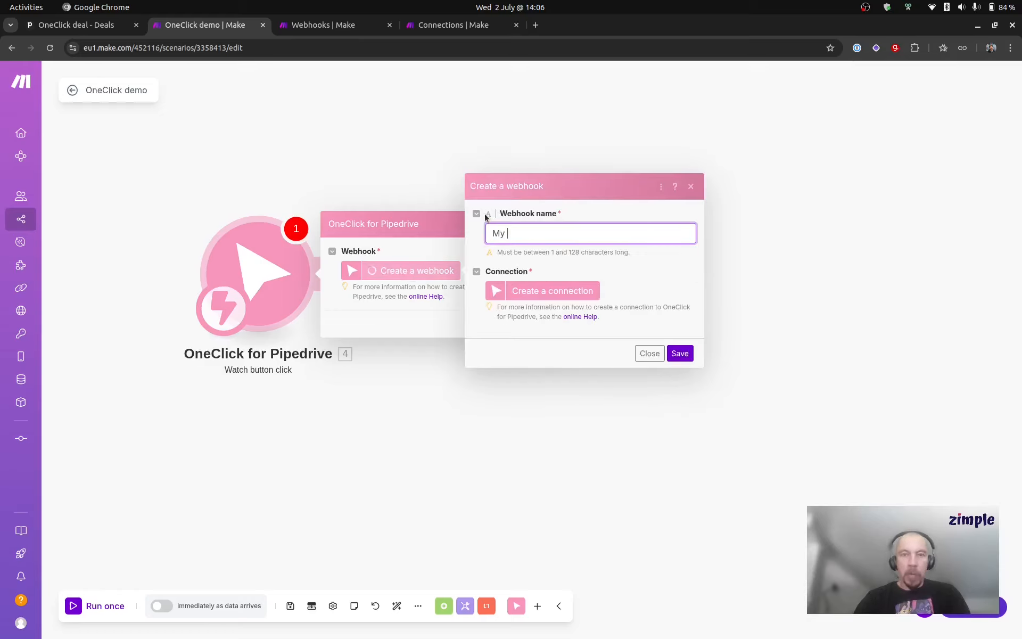
type("fir")
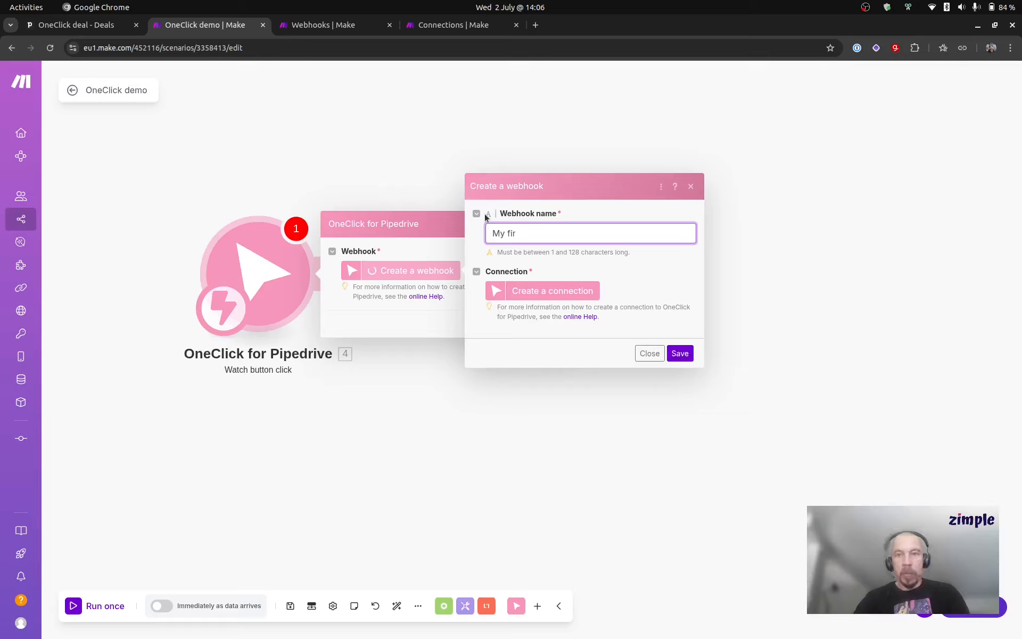
type("st button ")
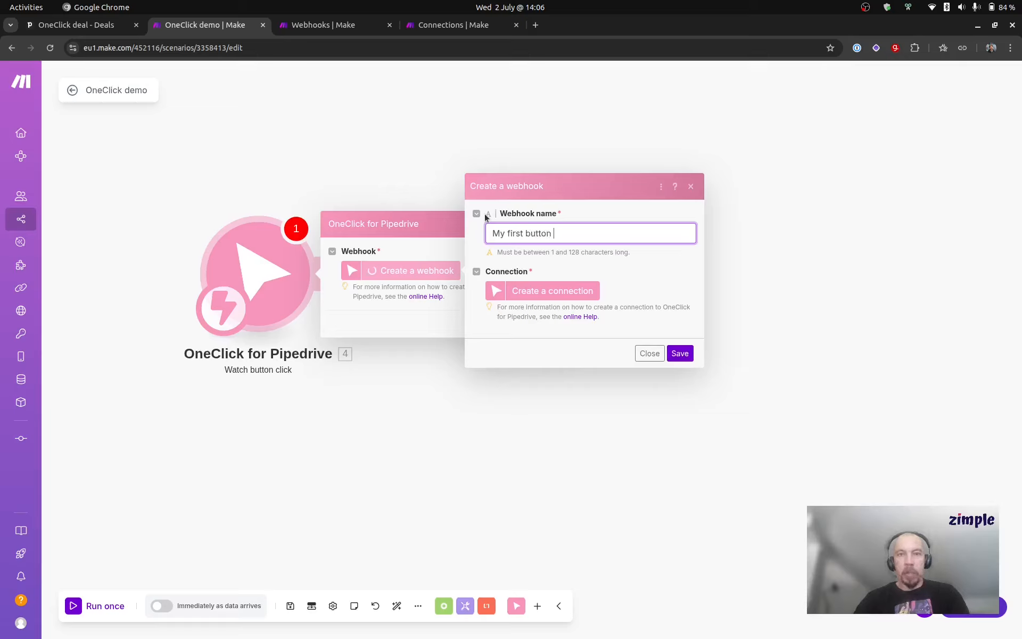
type("webhook")
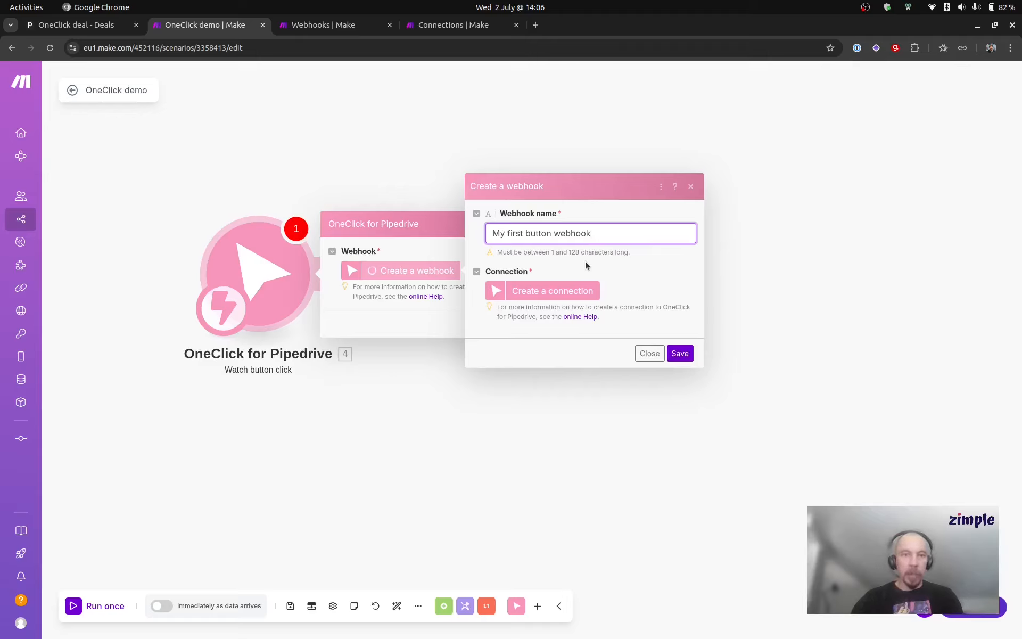
- Start a new connection for the webhook and name it "My OneClick connection"
left_click(564, 293)
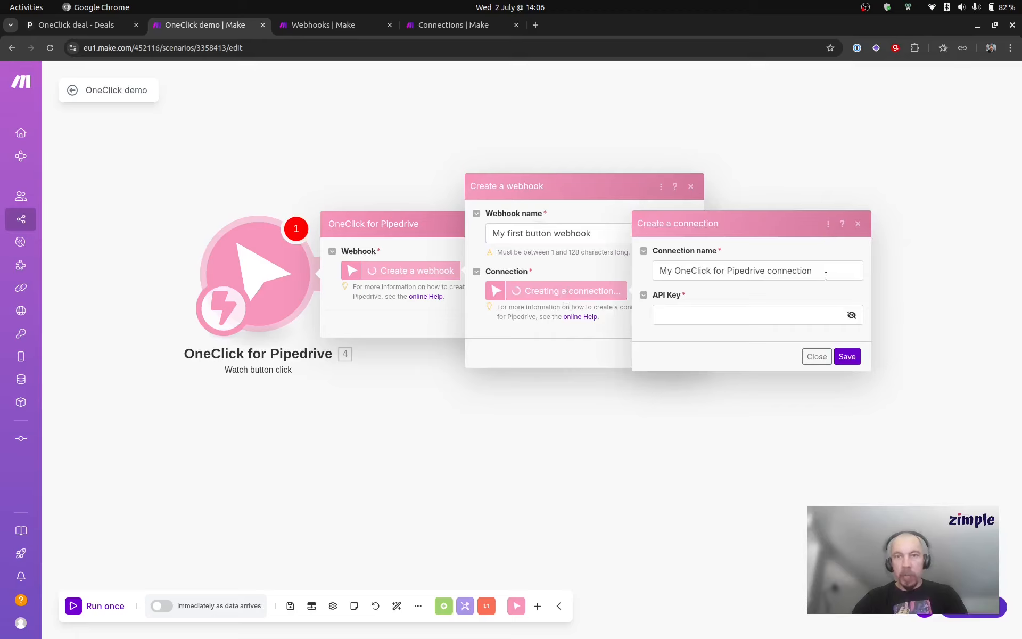
triple_click(826, 276)
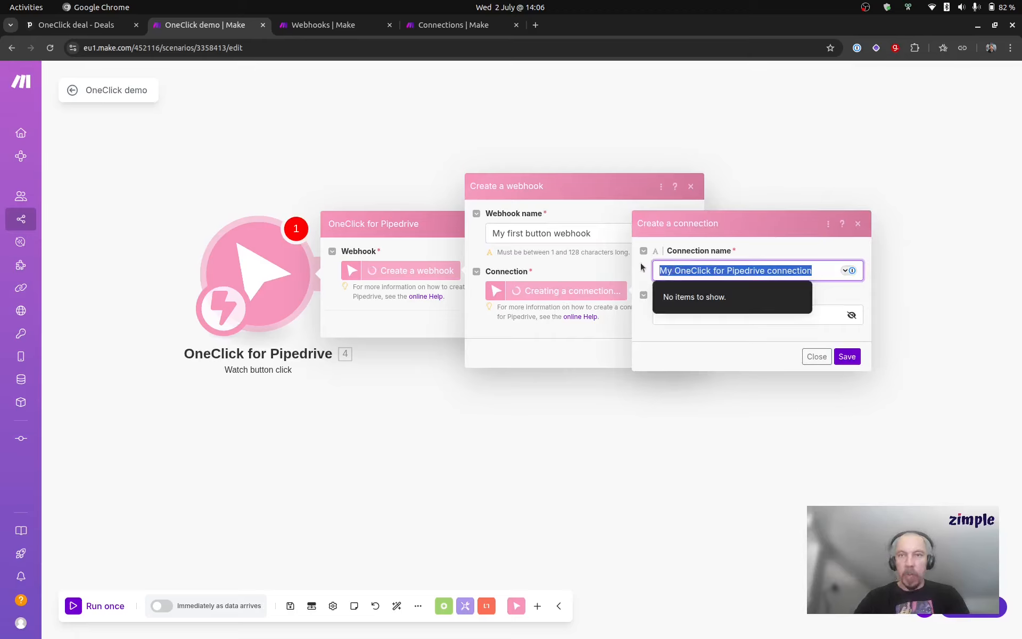
type("M")
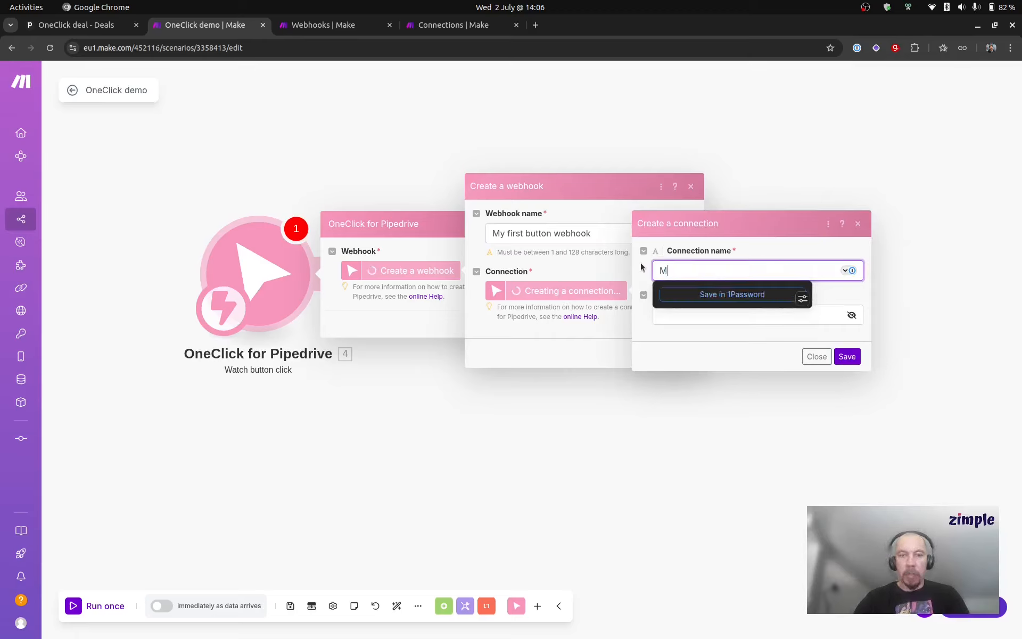
type("y first button")
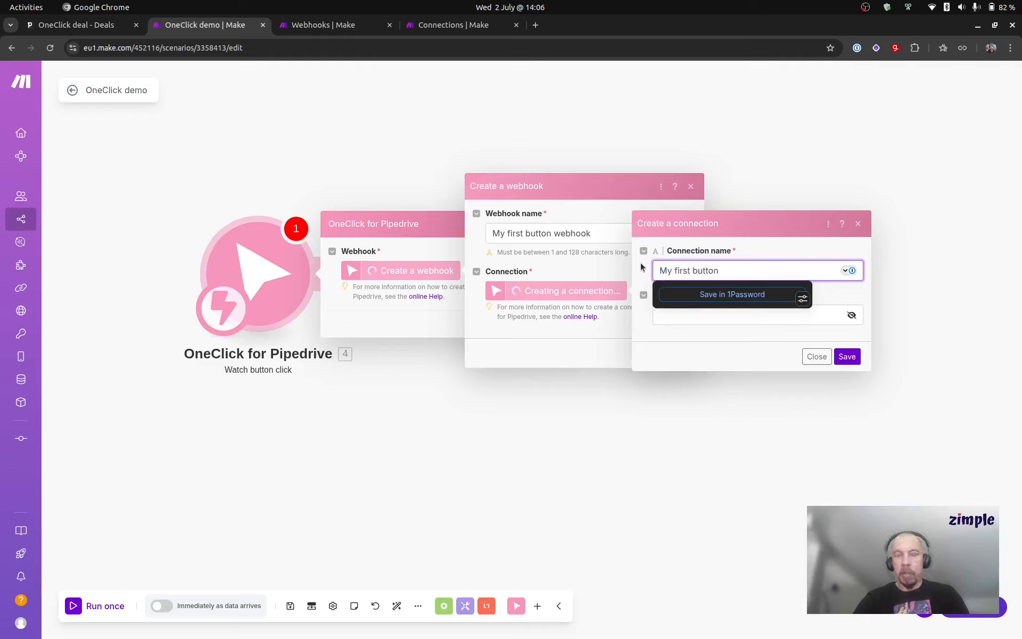
key("ctrl+a")
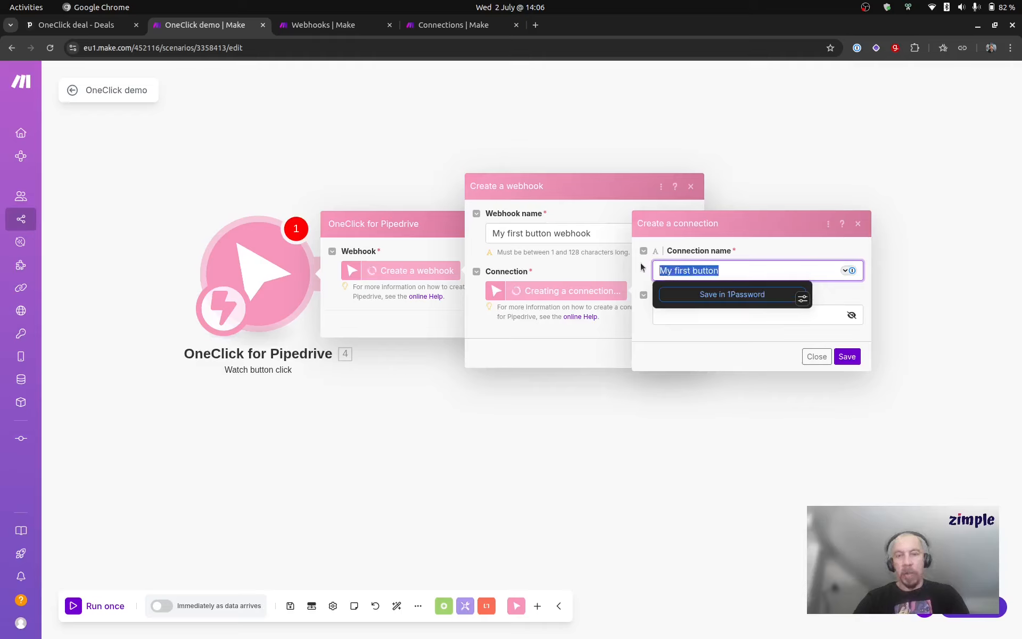
type("My ")
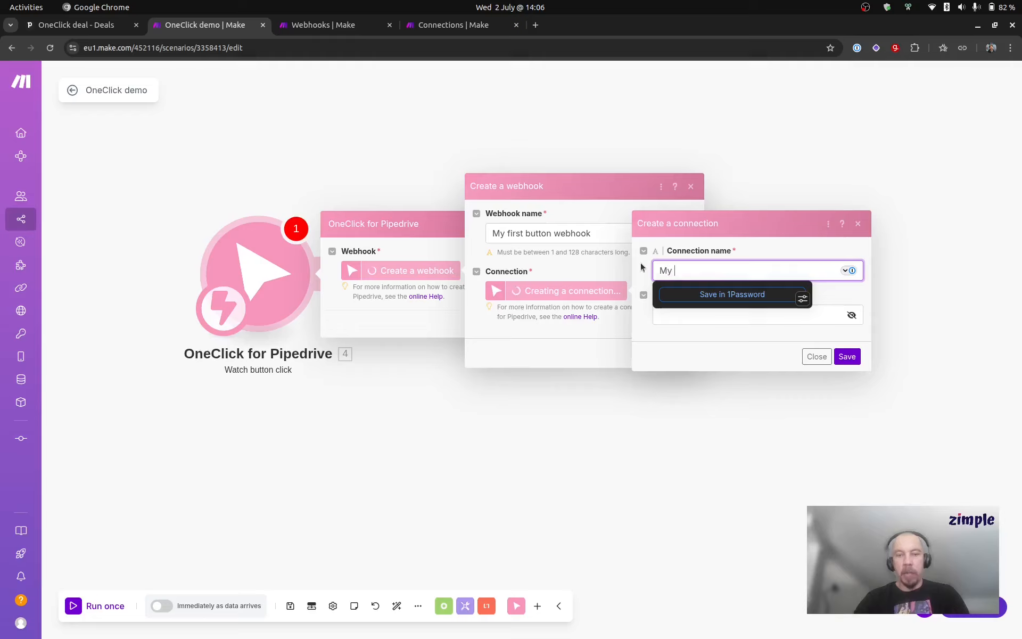
type("OneClick con")
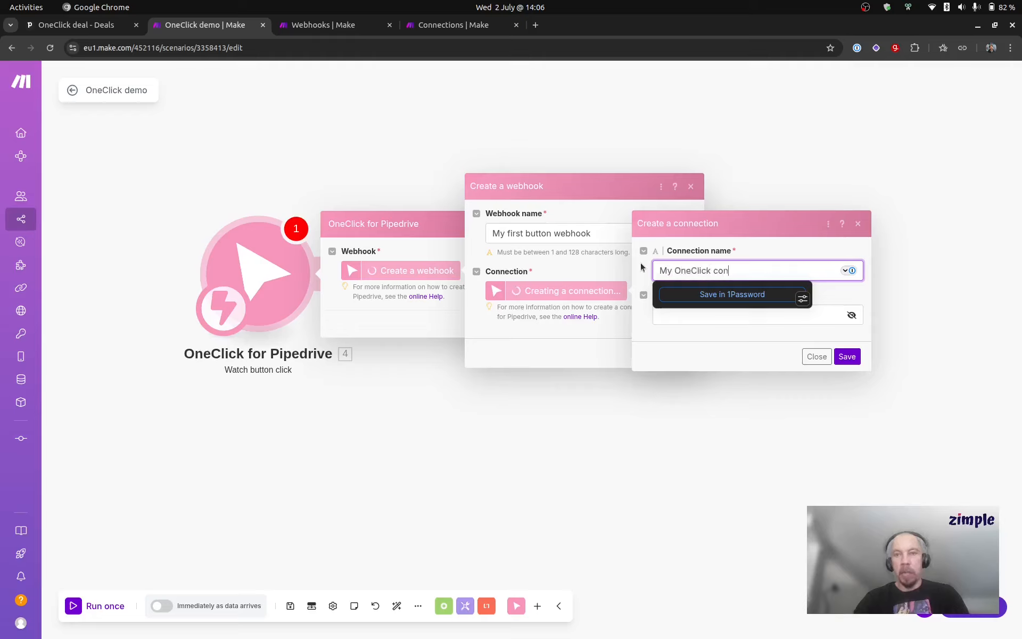
type("nection")
- Paste the copied API key into the connection's API Key field, save the connection and dismiss the offer to save the login
left_click(734, 315)
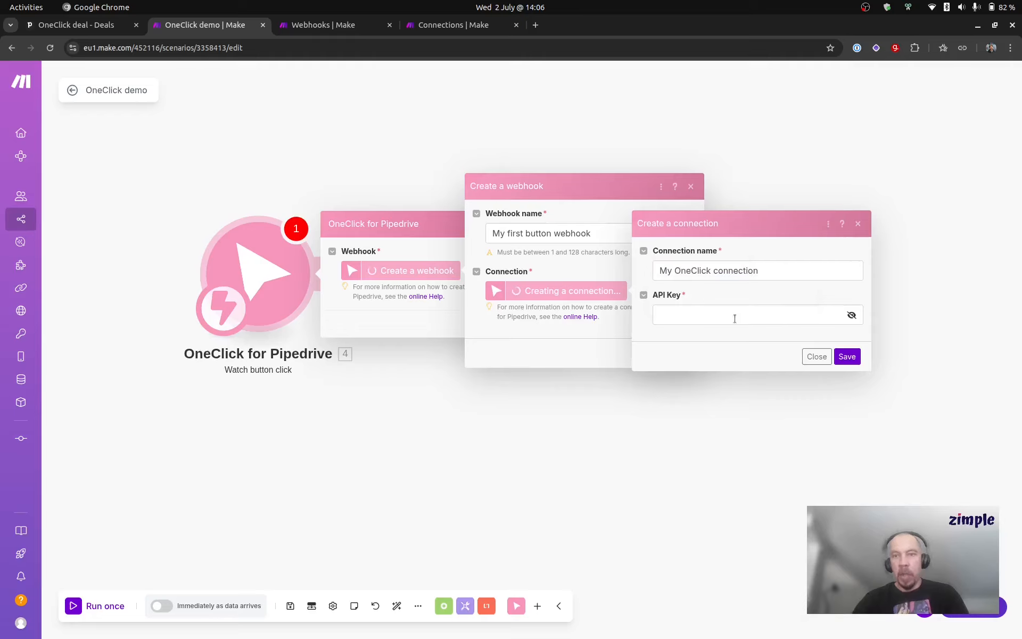
left_click(738, 311)
key("ctrl+v")
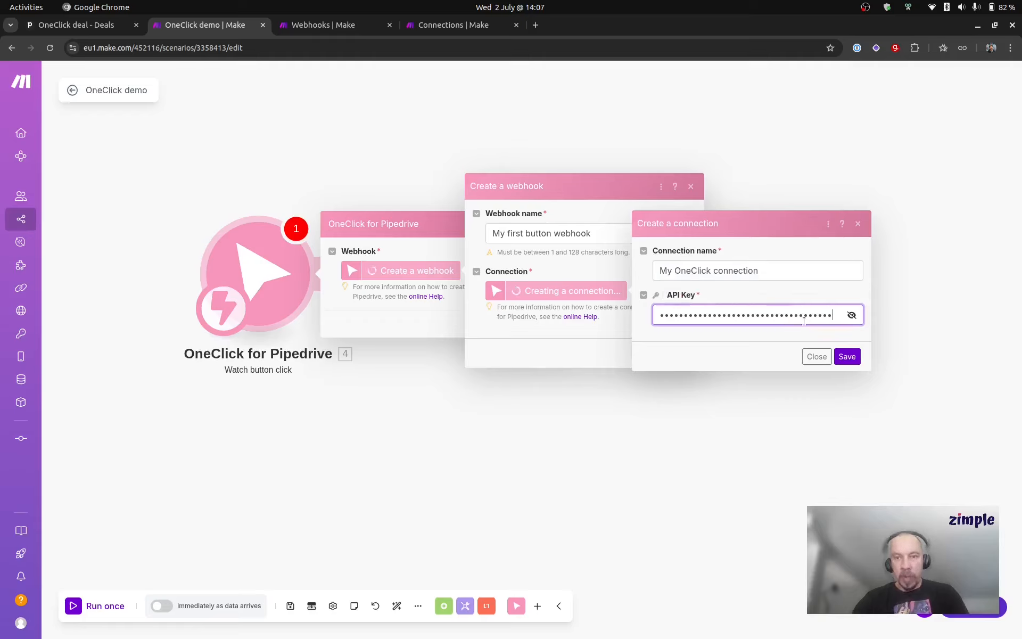
left_click(849, 357)
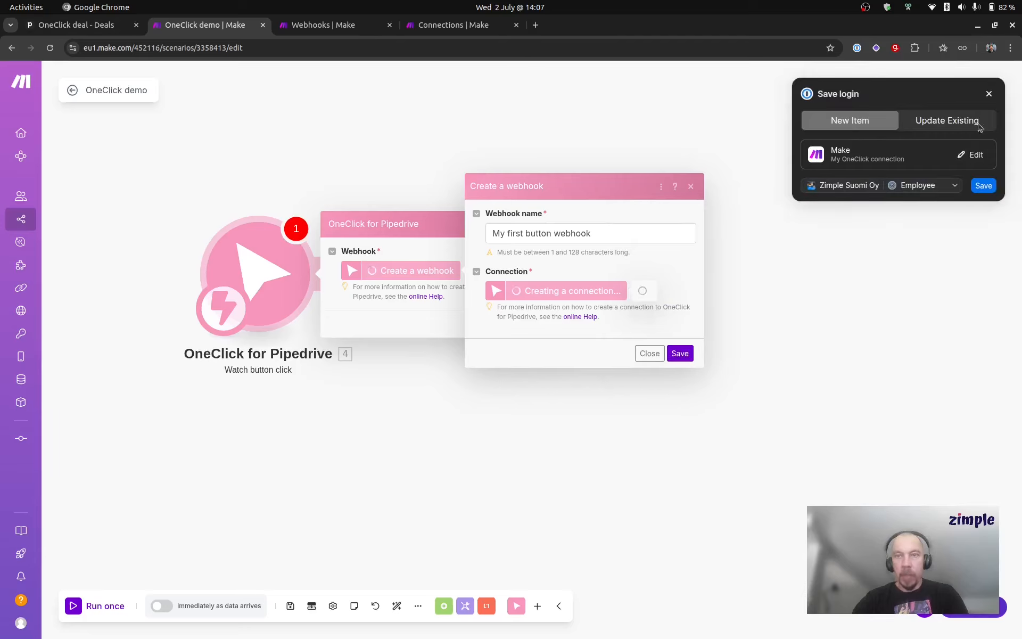
left_click(988, 94)
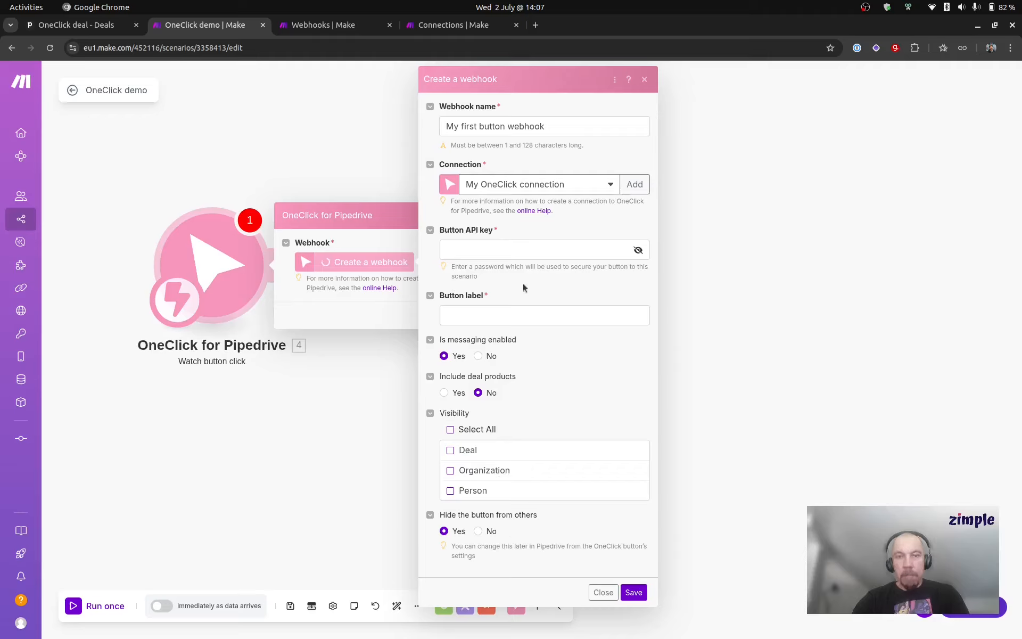
- Paste a password into the webhook's Button API key field to secure the button
left_click(518, 250)
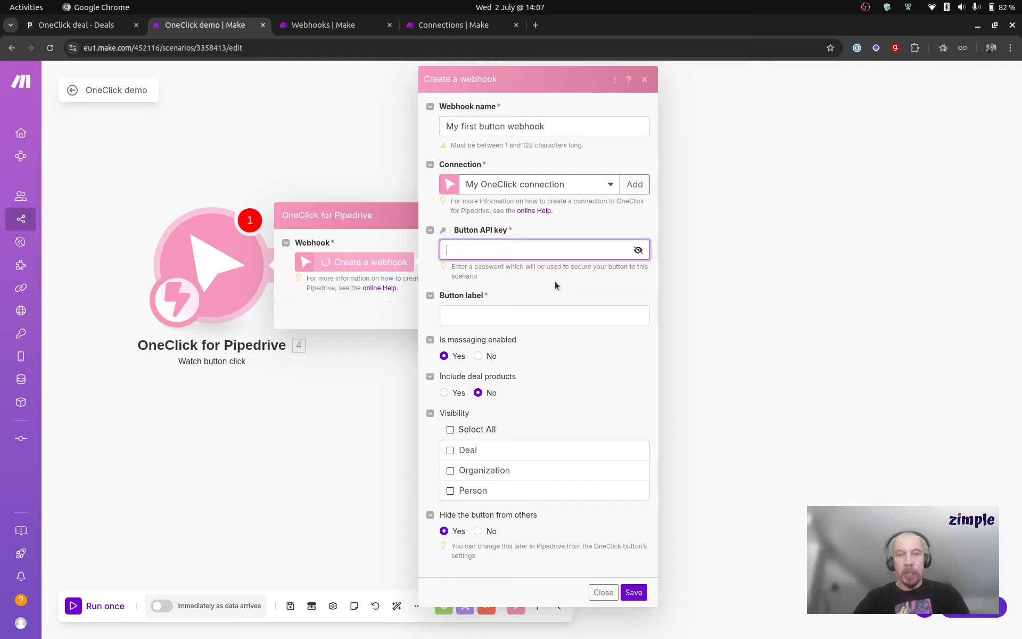
key("ctrl+v")
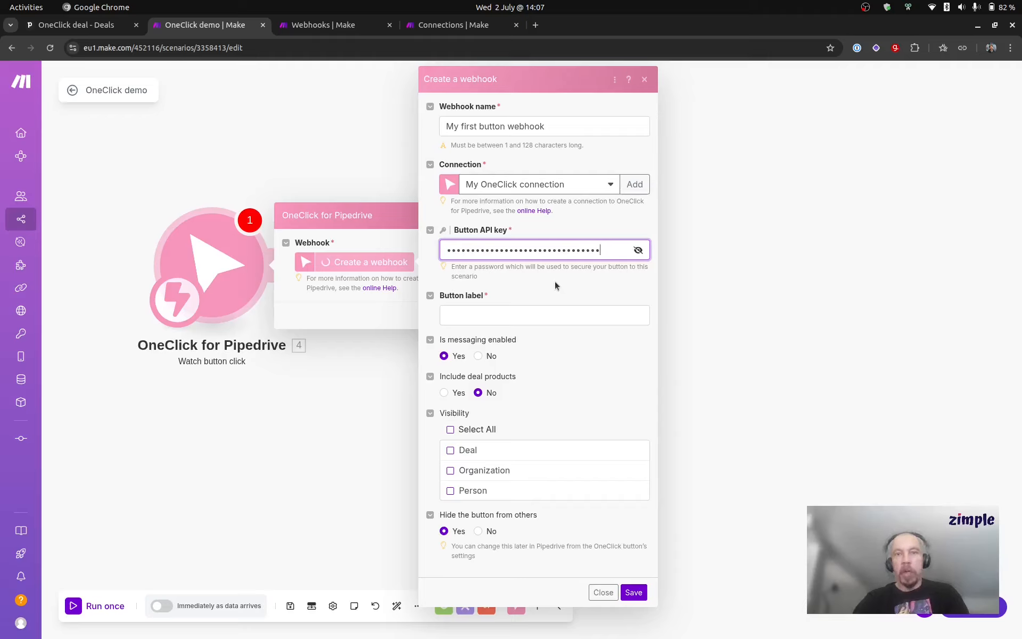
left_click(554, 281)
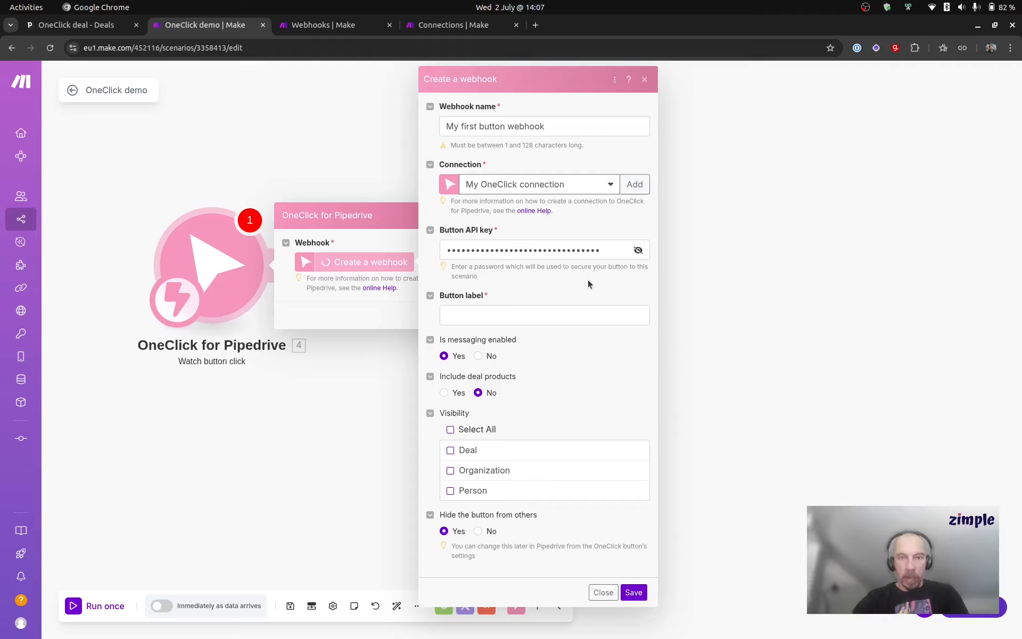
- Set the webhook's button label to "My first button"
left_click(515, 317)
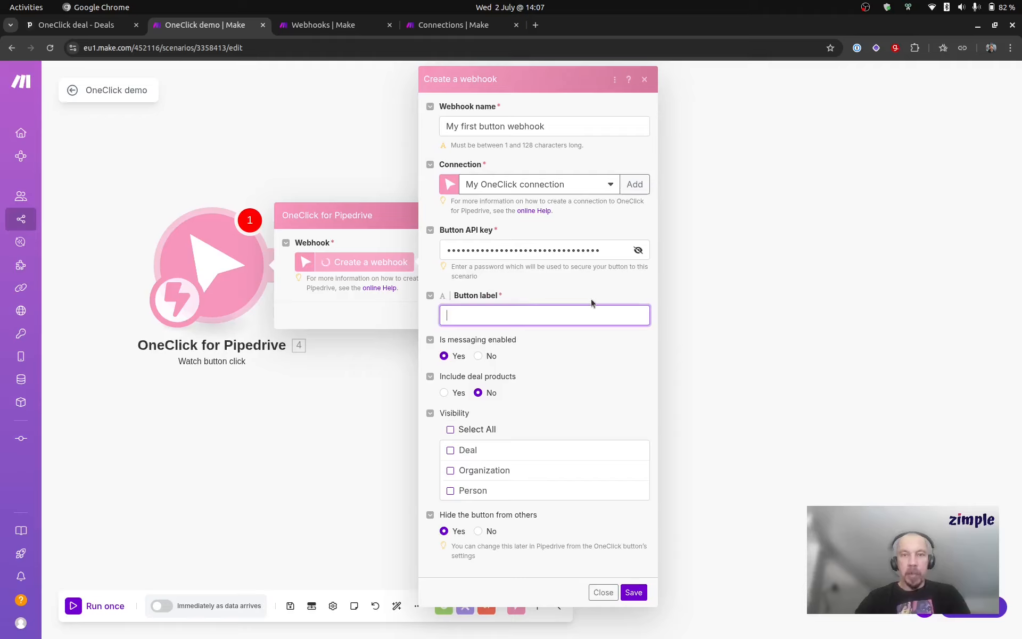
type("My first bit")
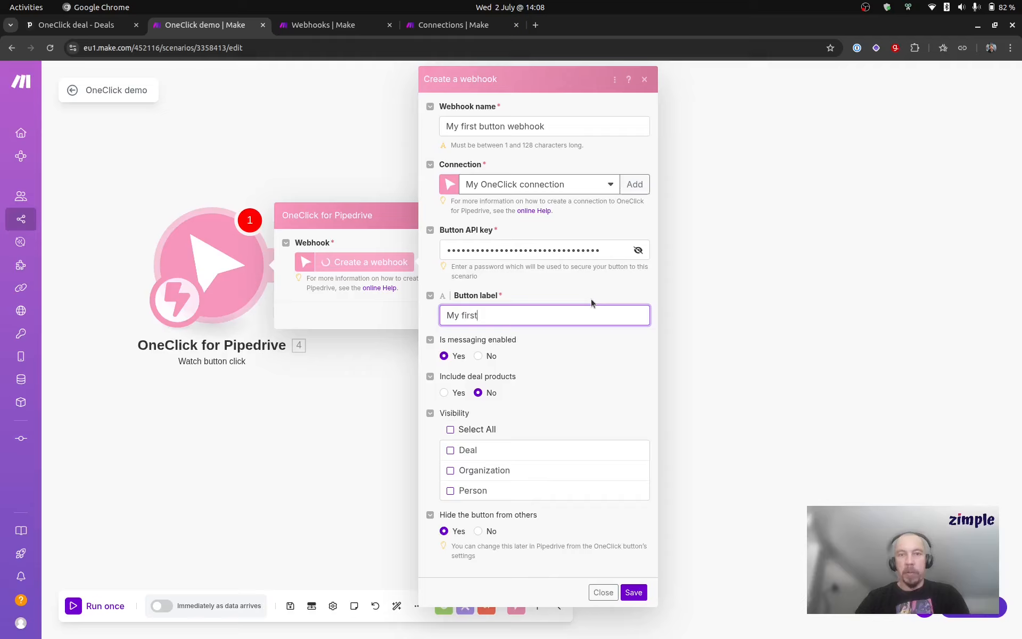
key("BackSpace")
key("BackSpace")
type("utton")
left_click(595, 347)
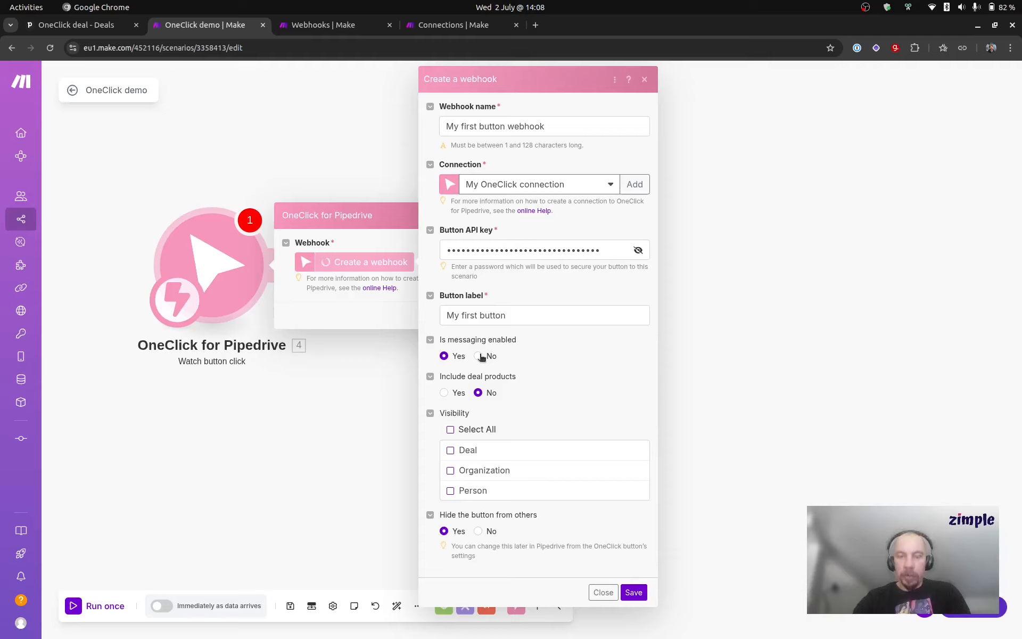
- Set the button to include deal products and make it visible on deals
left_click(445, 393)
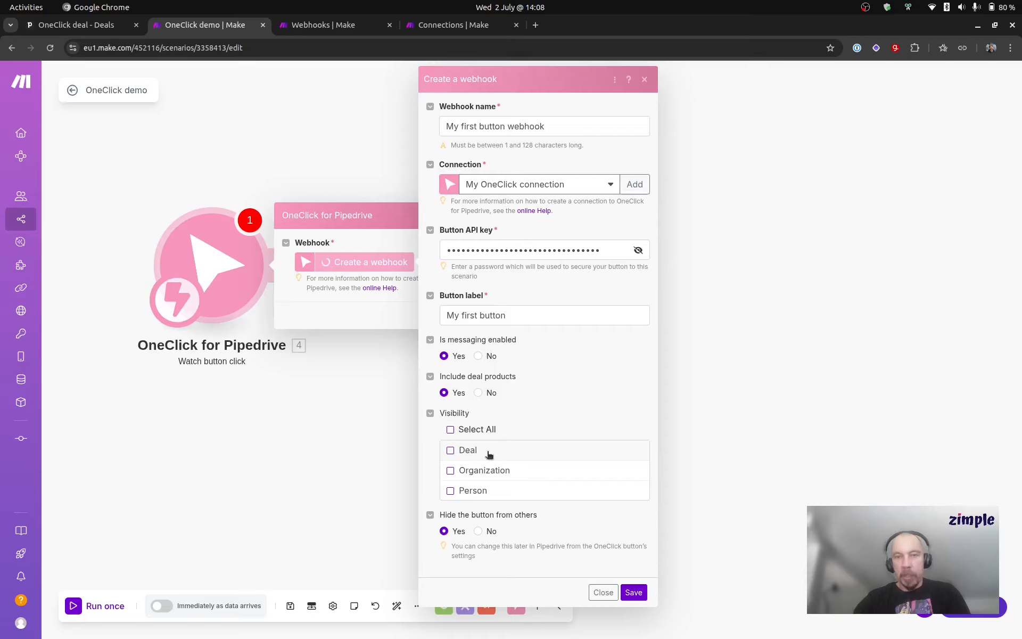
left_click(471, 452)
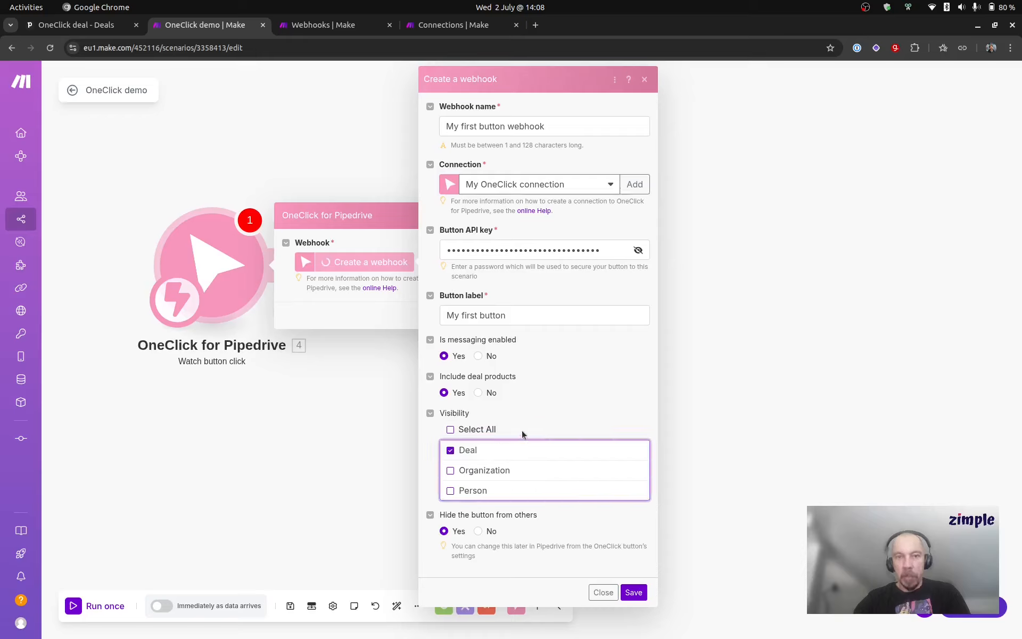
left_click(494, 543)
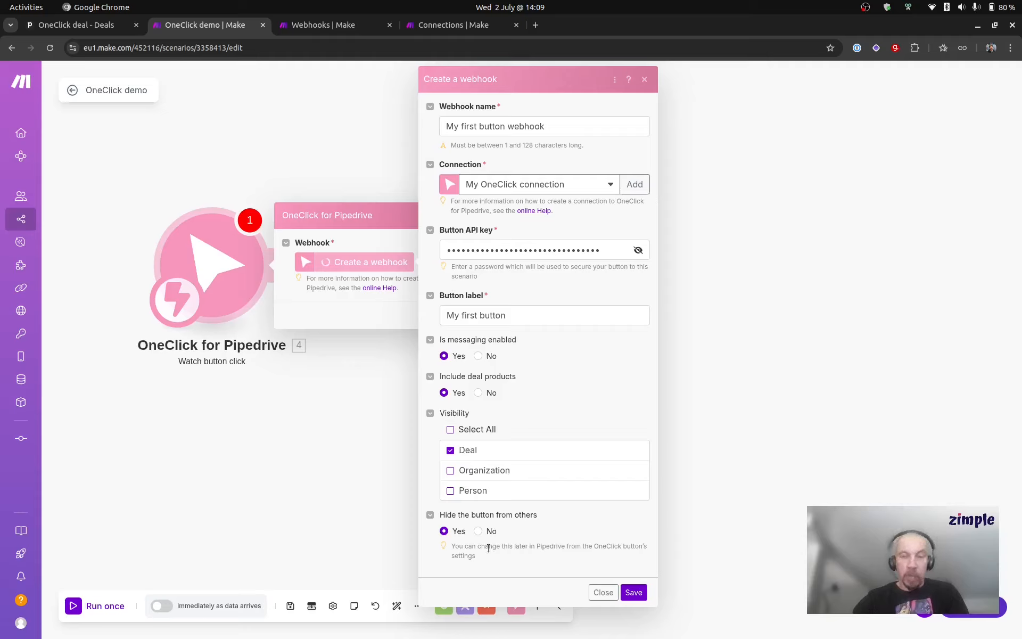
- Save the new webhook, dismiss the offer to save the login, and save the OneClick for Pipedrive trigger module
left_click(640, 598)
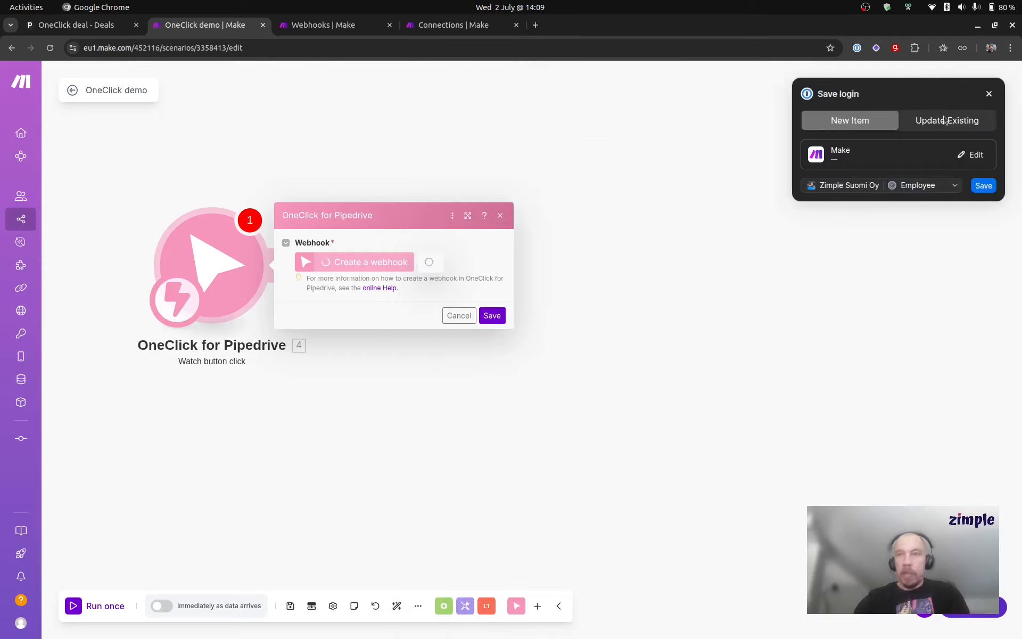
left_click(988, 95)
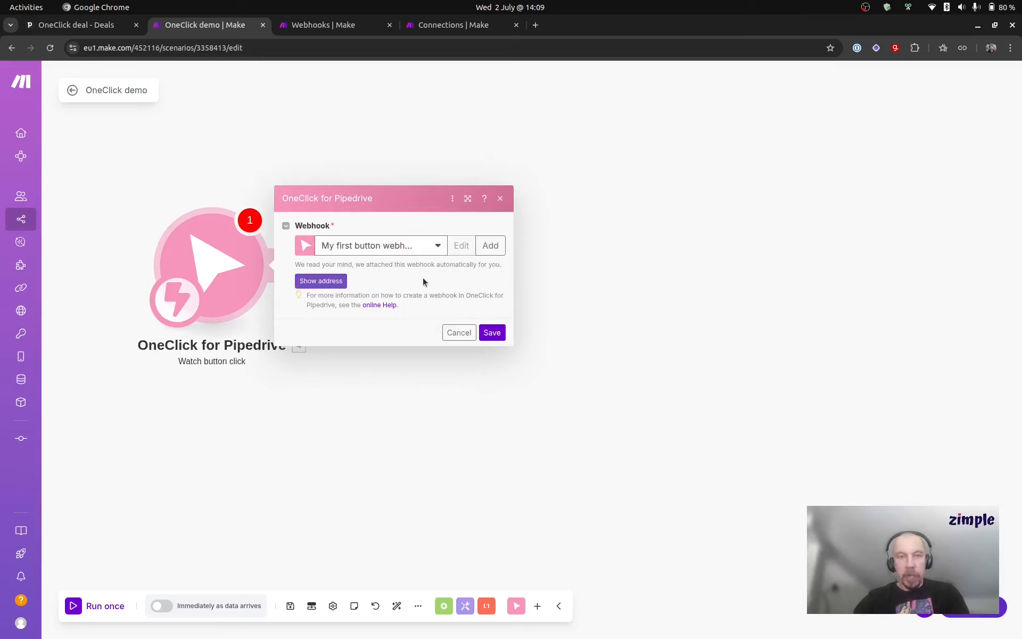
left_click(492, 332)
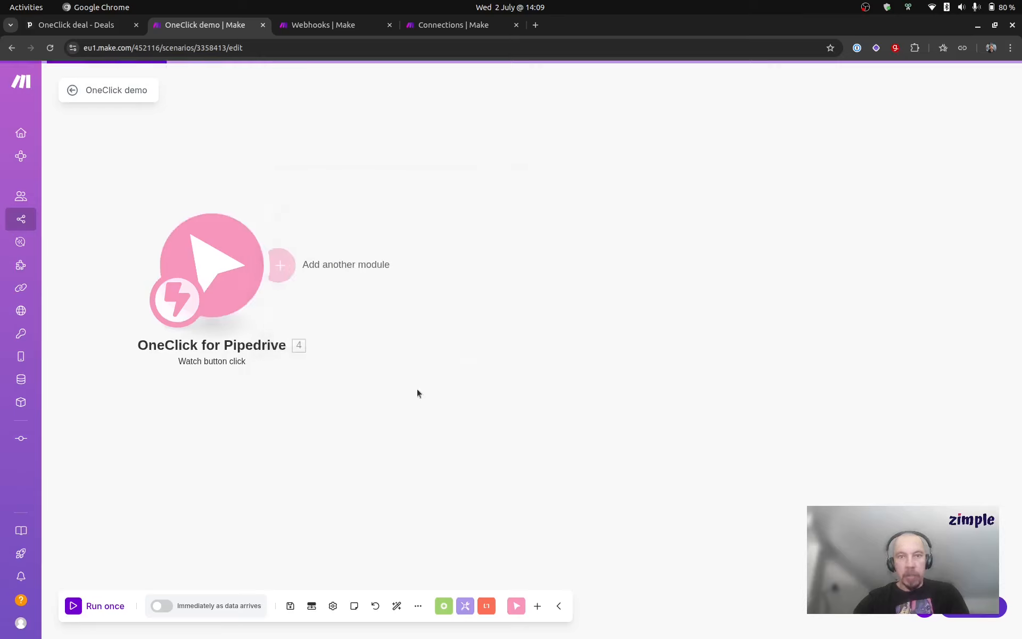
- In the Pipedrive deal, review the OneClick settings of "My first button": its URL, headers, visibility limits and messaging options
left_click(90, 31)
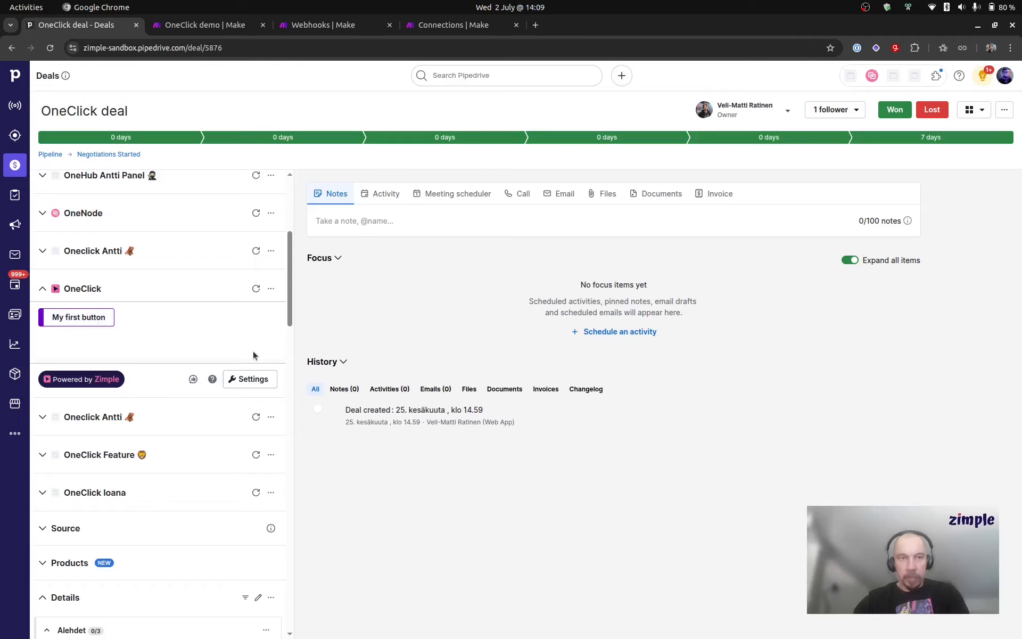
left_click(252, 379)
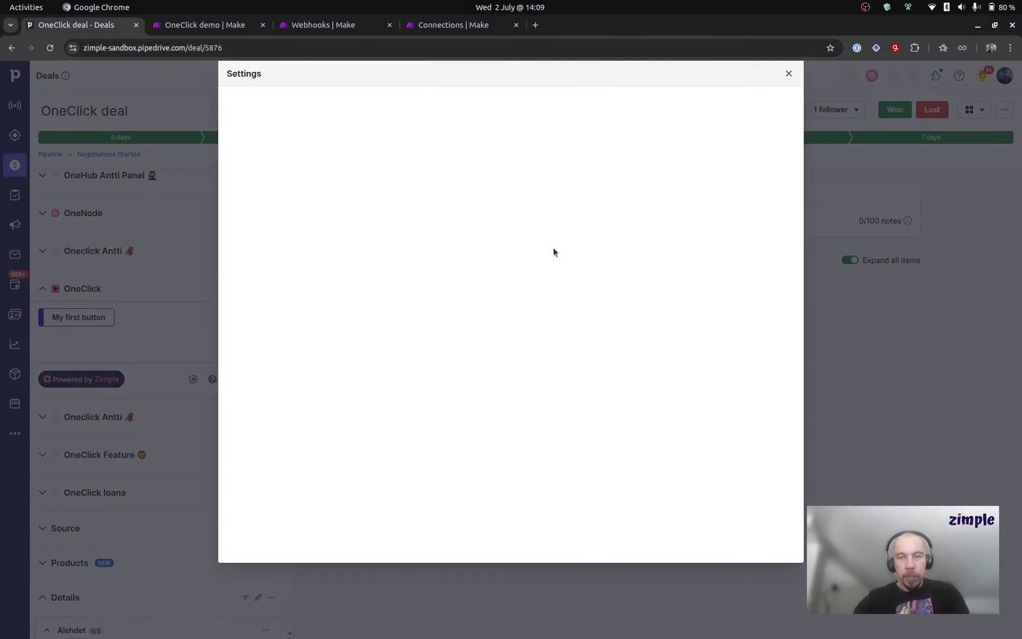
left_click(746, 193)
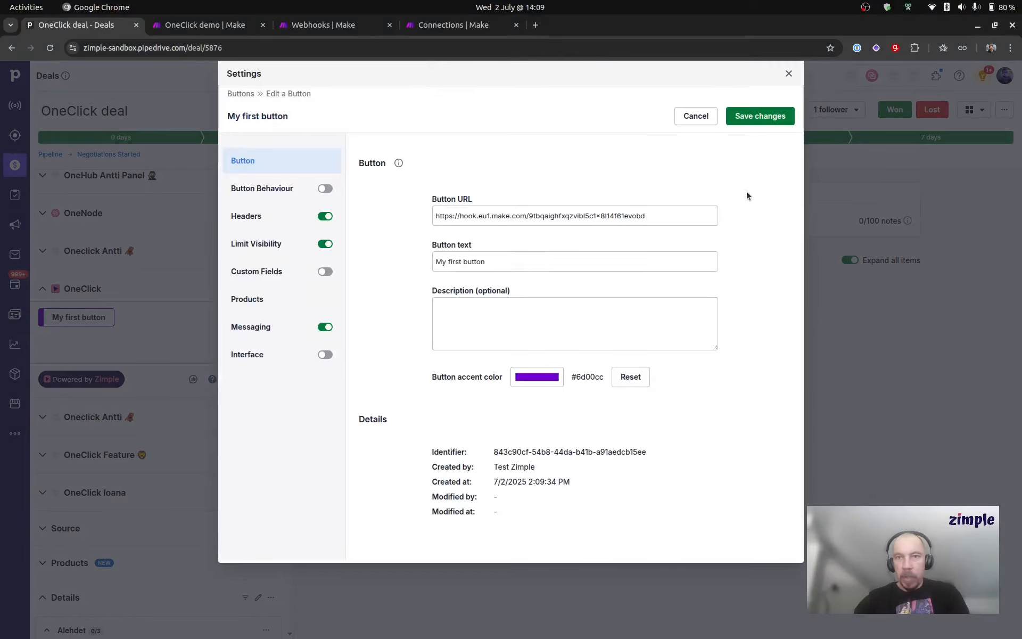
triple_click(657, 213)
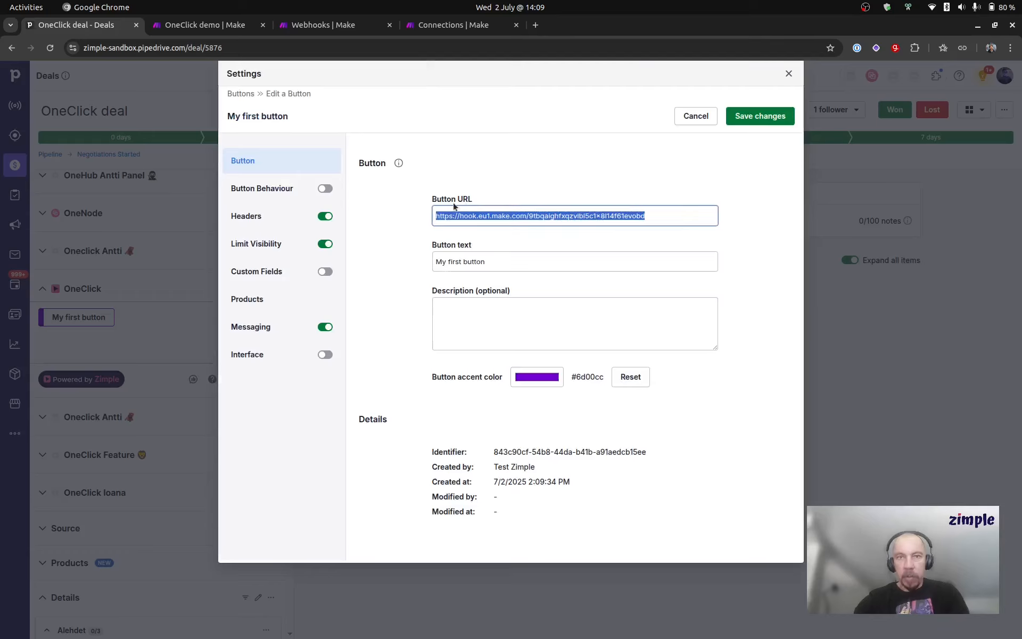
left_click(514, 190)
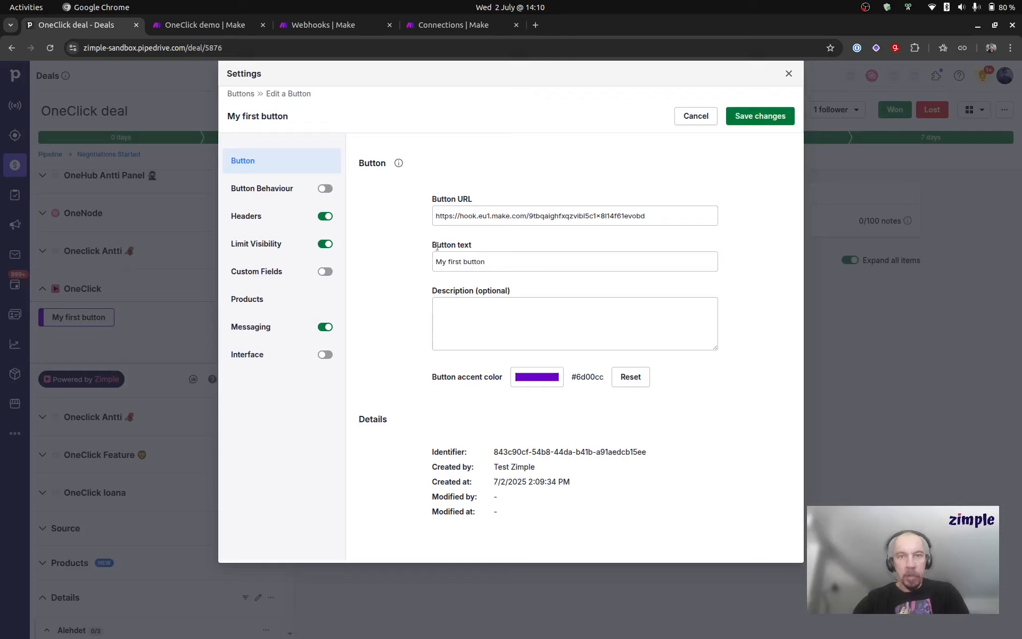
left_click(283, 218)
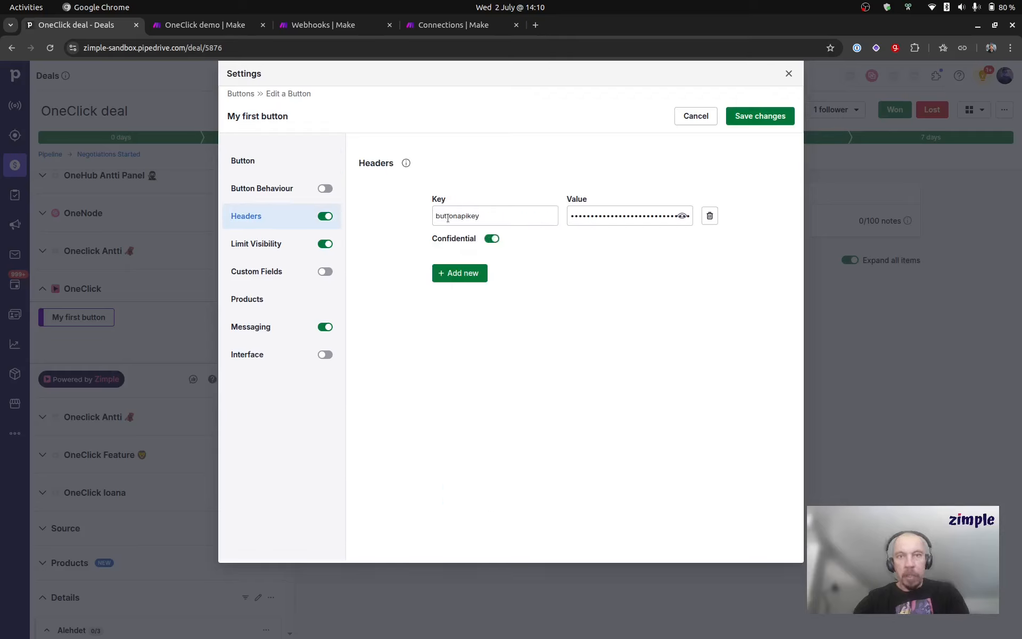
left_click(285, 245)
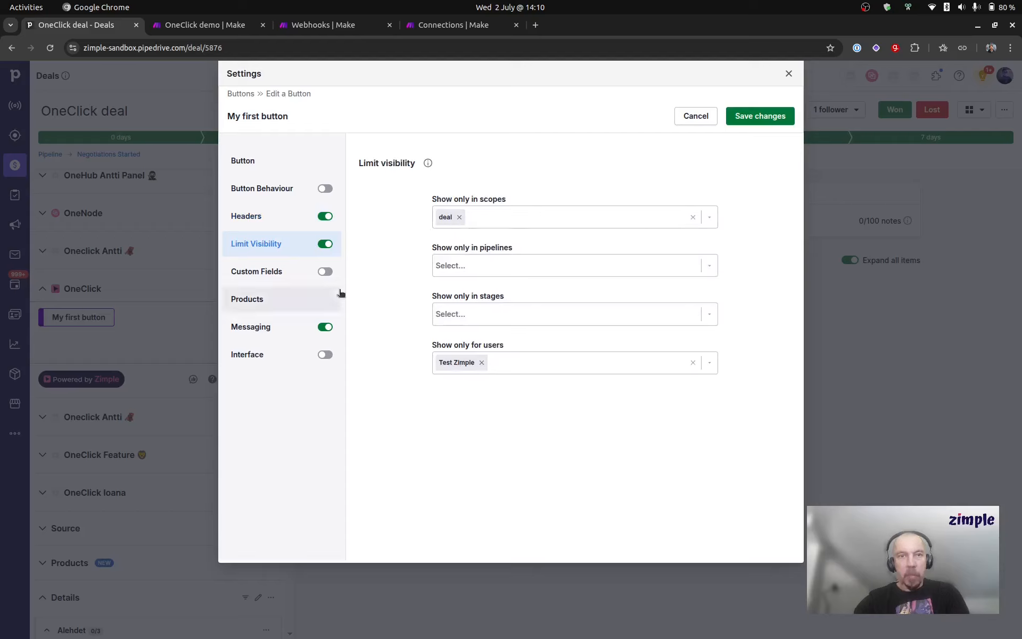
left_click(297, 328)
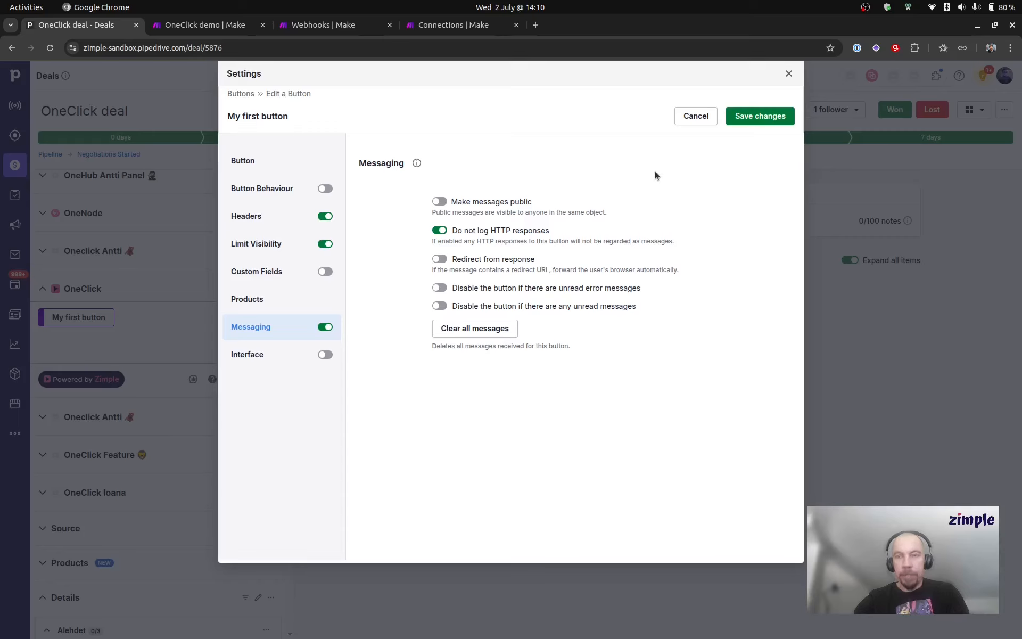
left_click(789, 75)
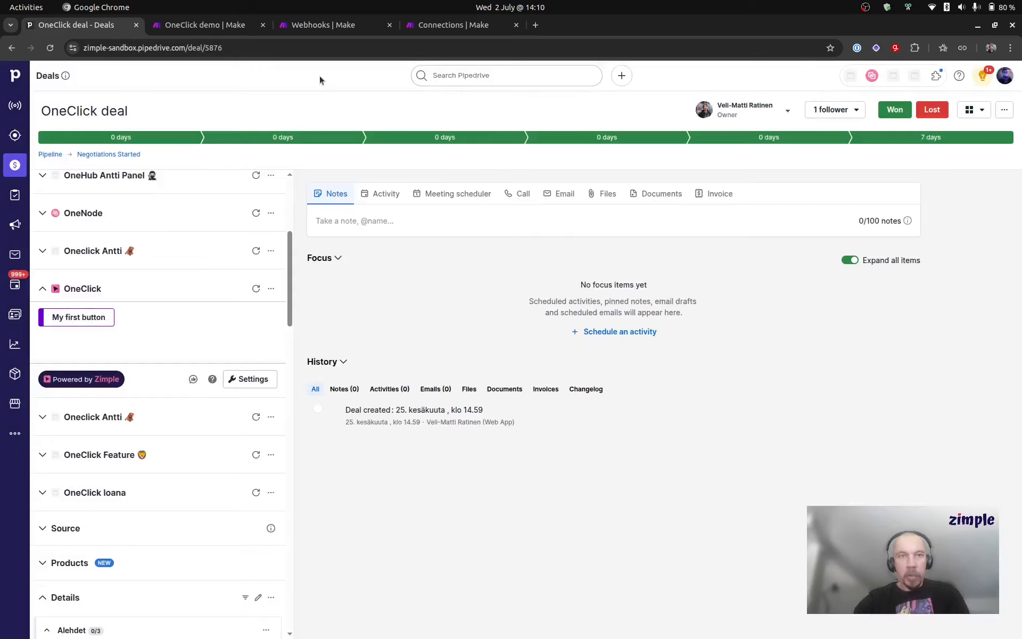
- Run the Make scenario once and trigger it with "My first button" on the OneClick deal in Pipedrive
left_click(219, 26)
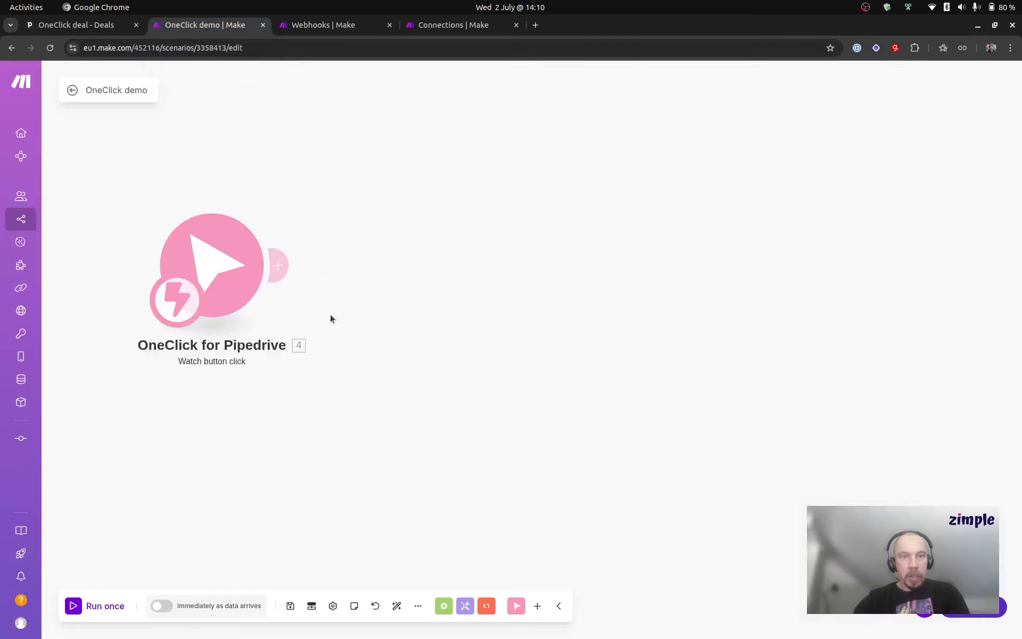
left_click(115, 608)
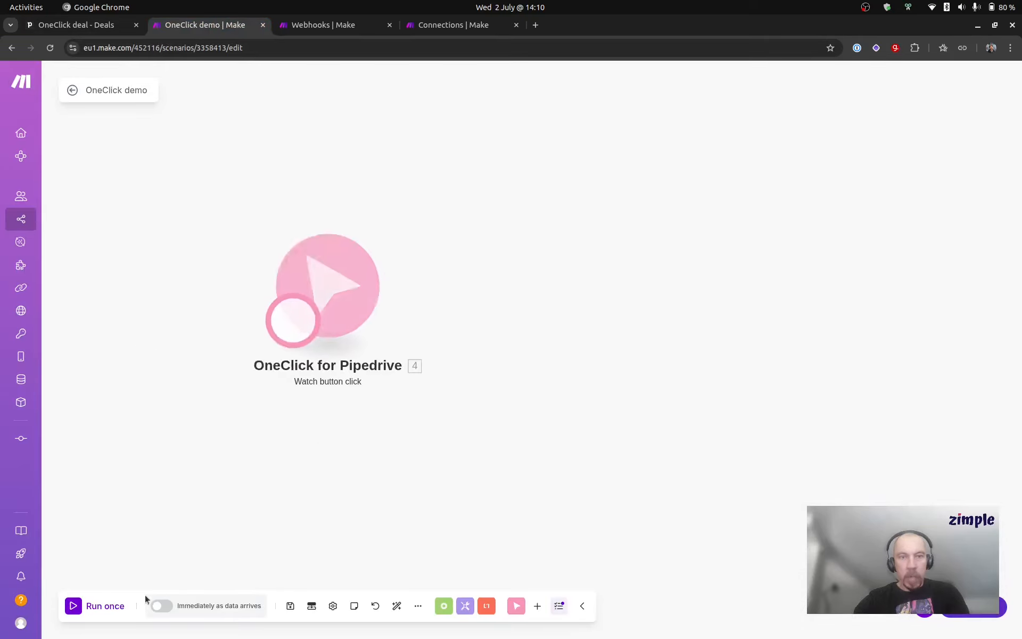
left_click(95, 26)
left_click(101, 319)
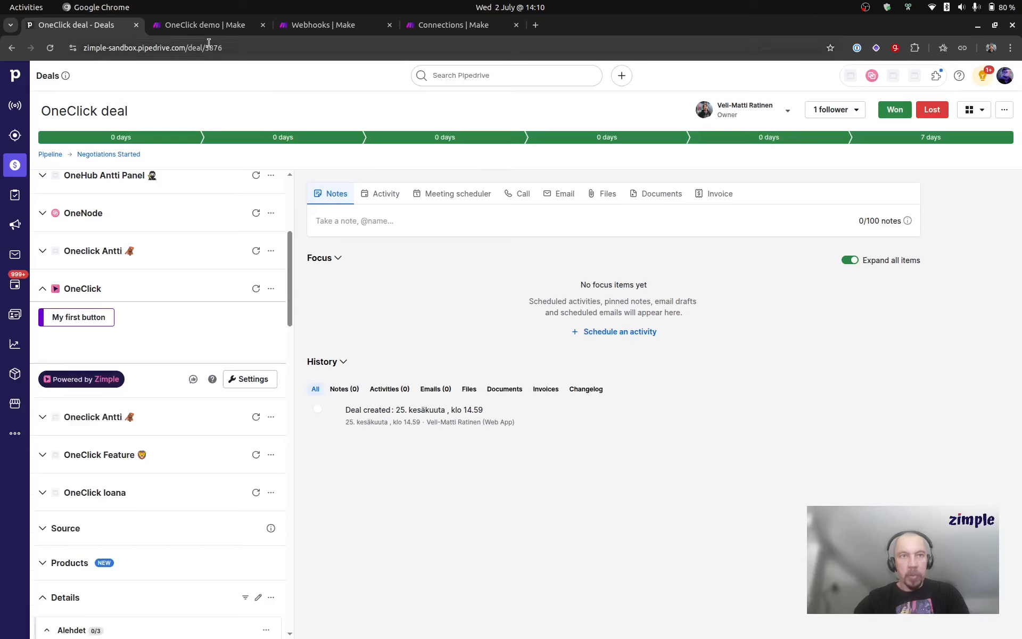
- Back in Make, examine the trigger's output bundle body, including the resource, selected ids, products and event id
left_click(205, 25)
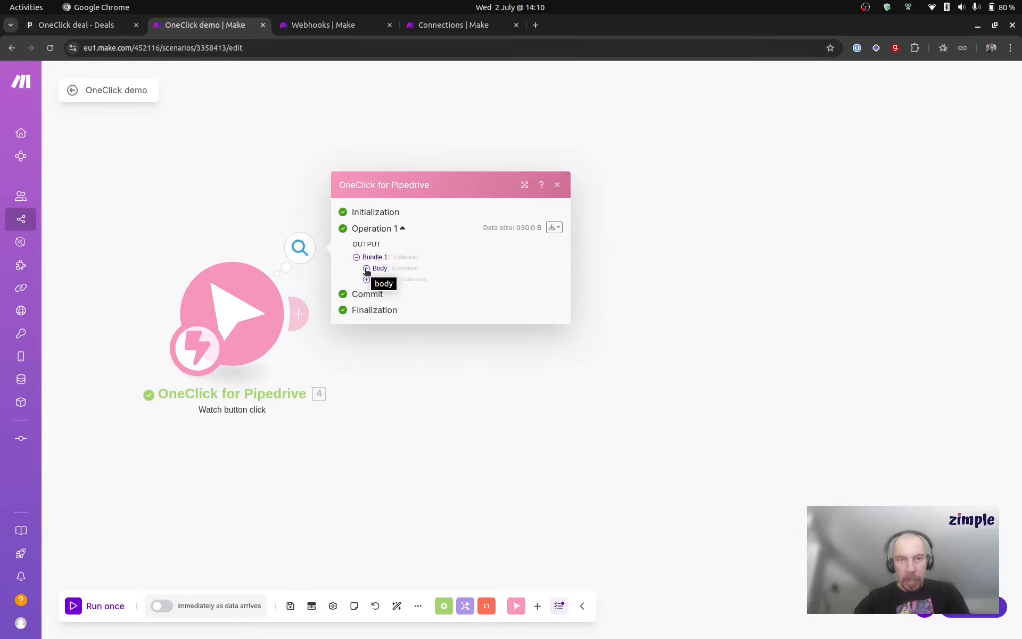
left_click(367, 269)
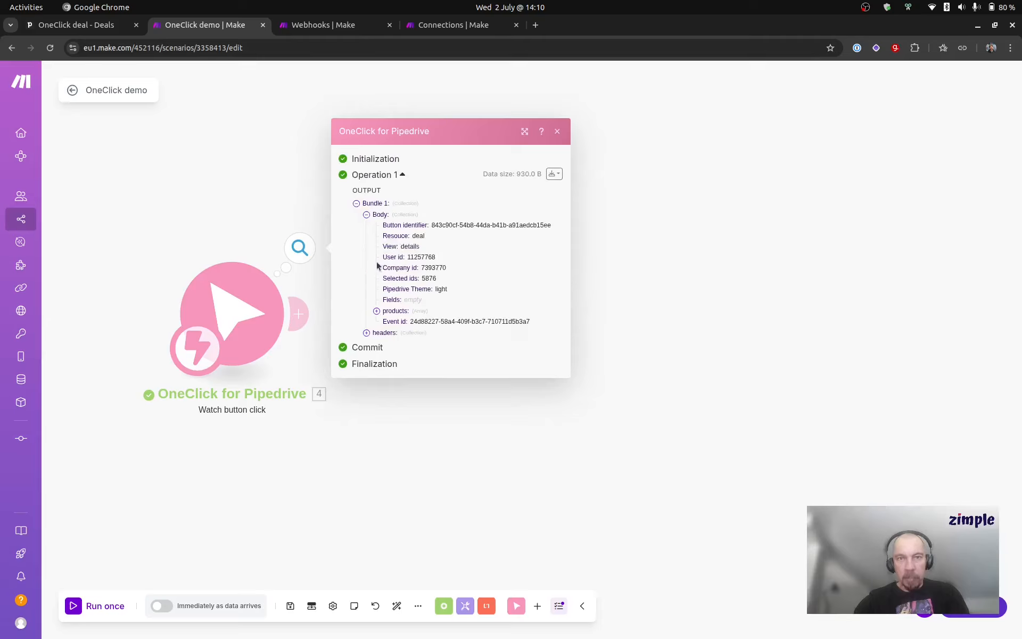
left_click(376, 311)
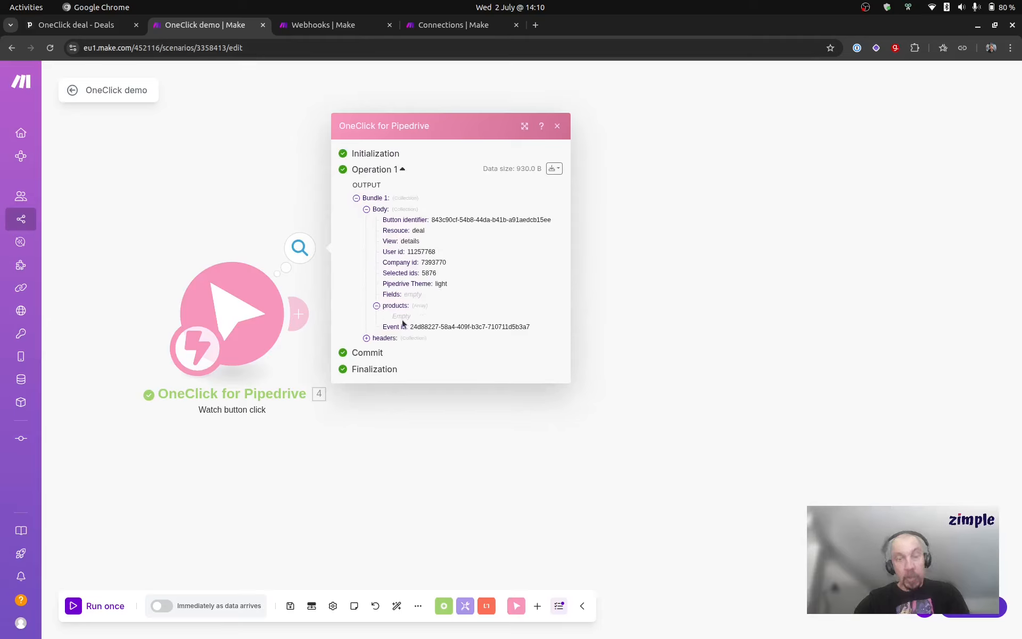
left_click(376, 305)
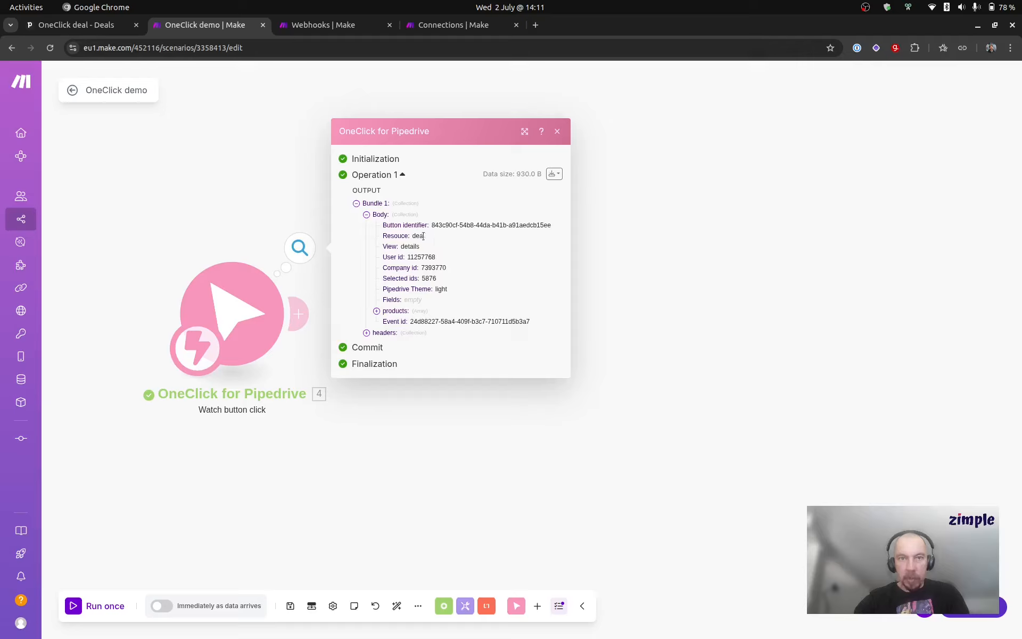
double_click(432, 278)
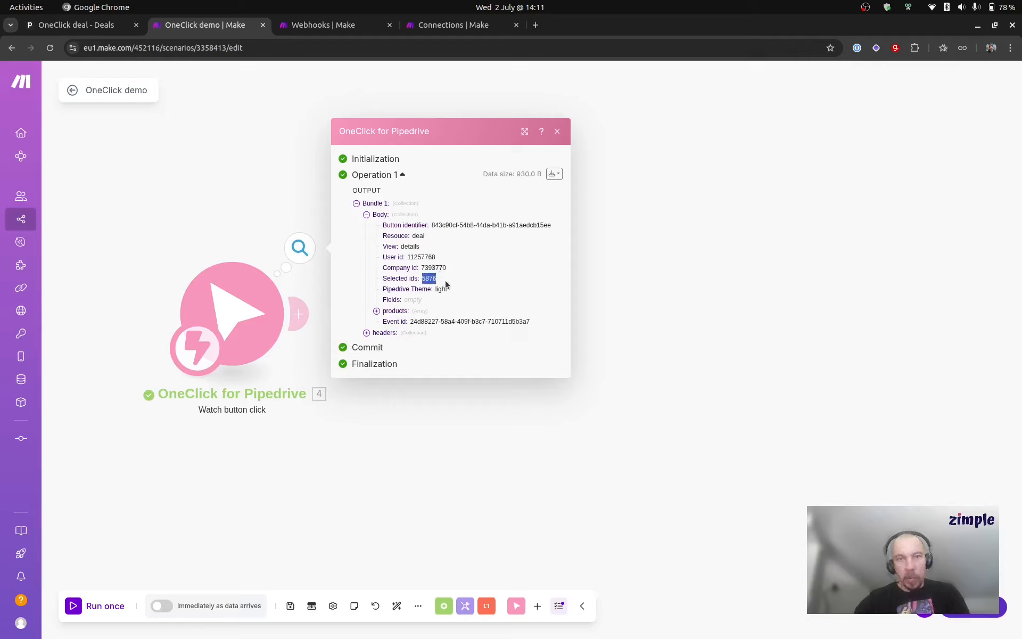
left_click(446, 285)
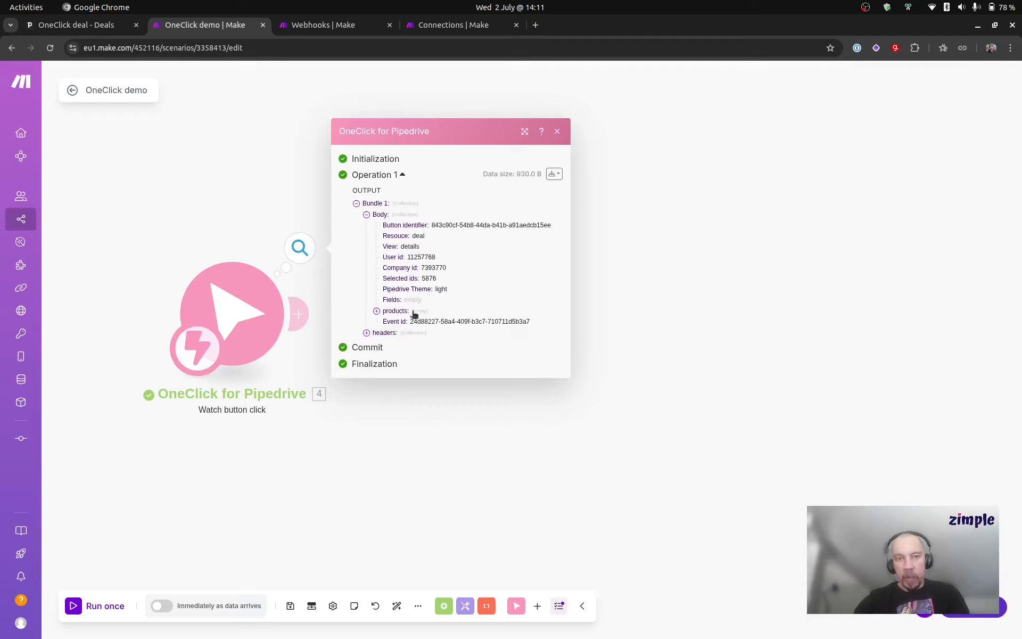
left_click(377, 311)
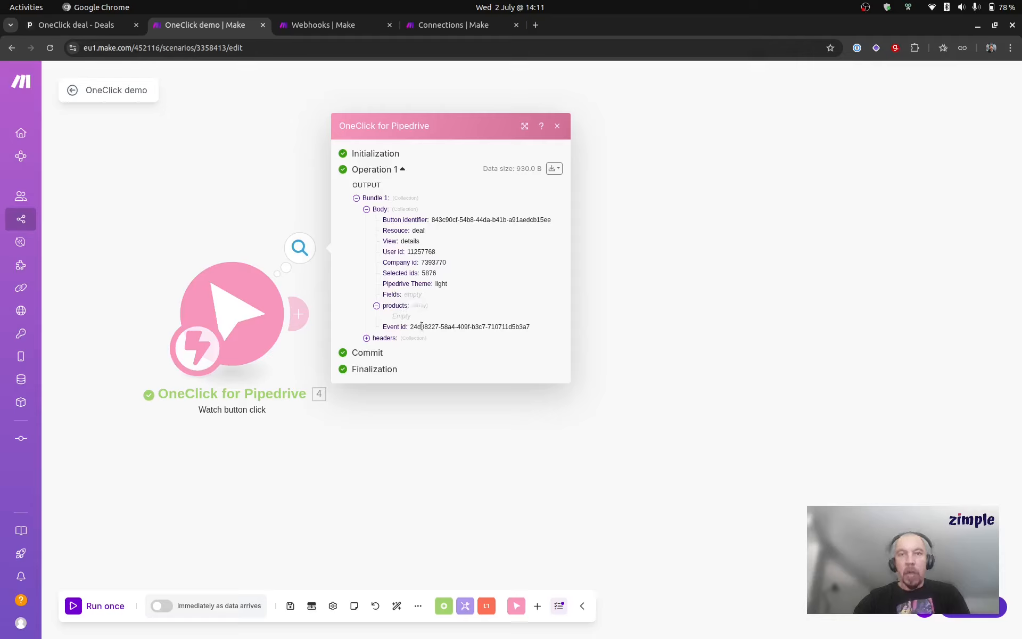
left_click_drag(421, 326, 514, 326)
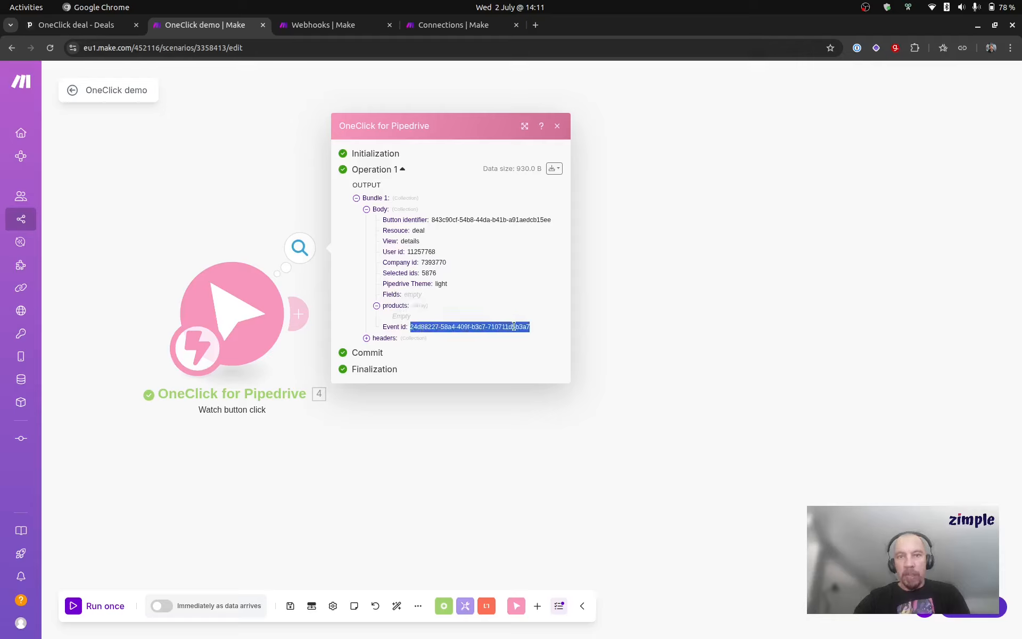
left_click(511, 327)
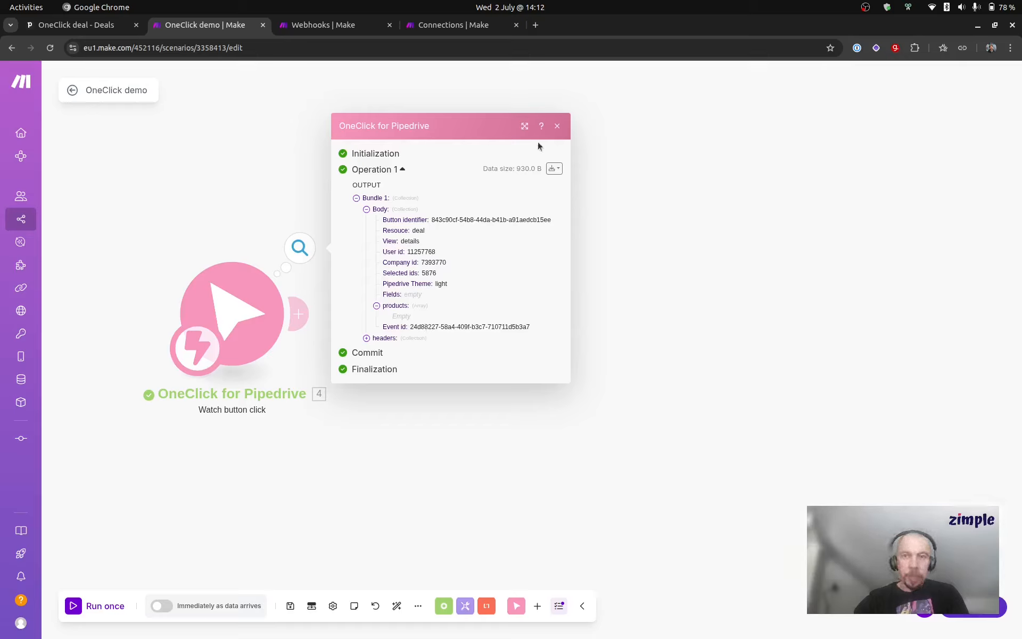
left_click(557, 125)
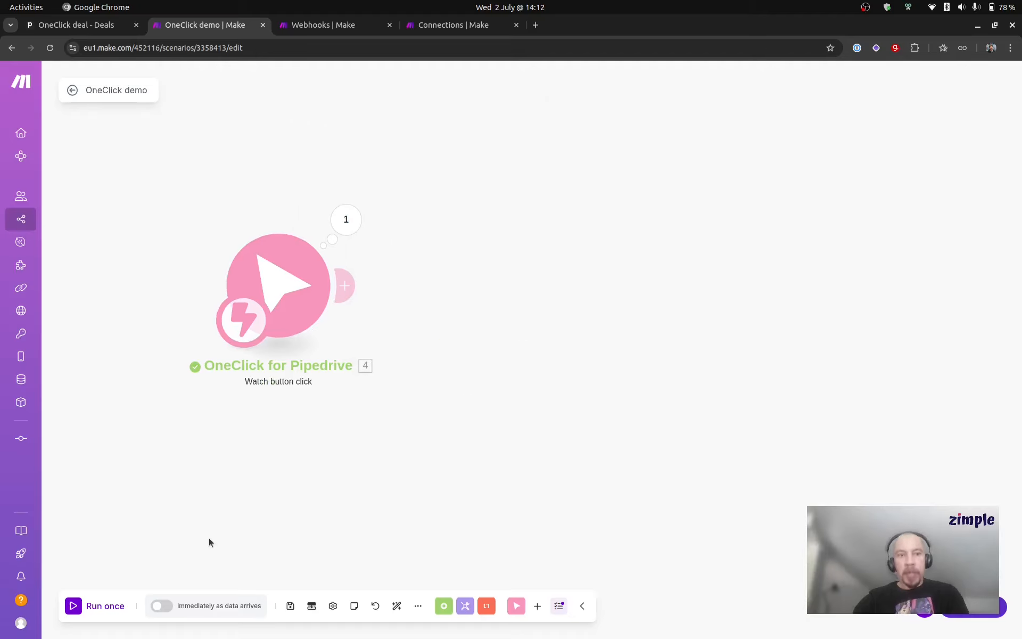
- Save the OneClick demo scenario
left_click(290, 606)
left_click_drag(356, 421, 383, 415)
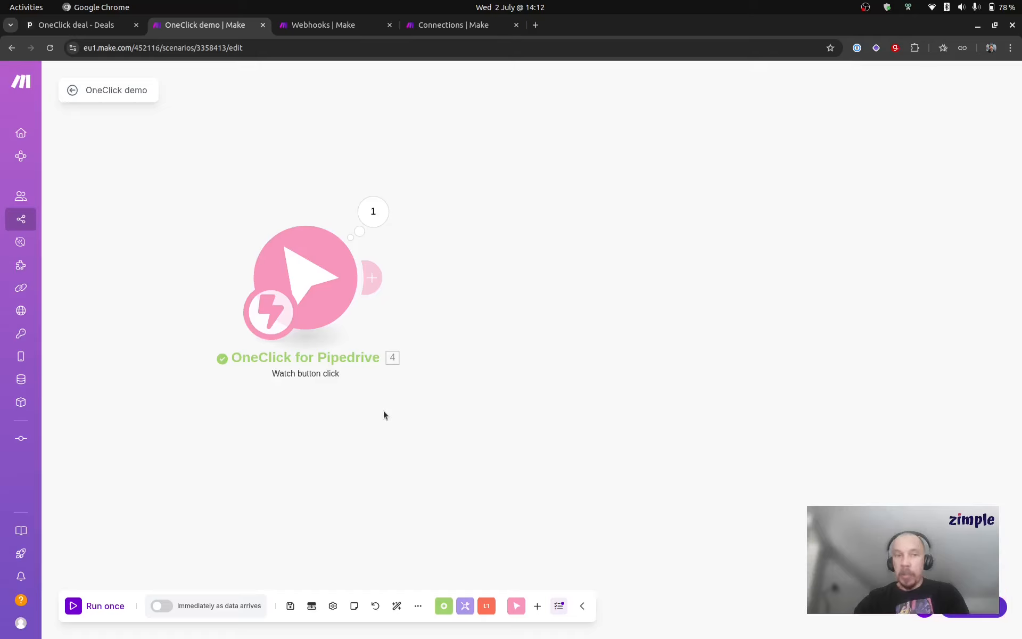
left_click_drag(372, 416, 389, 419)
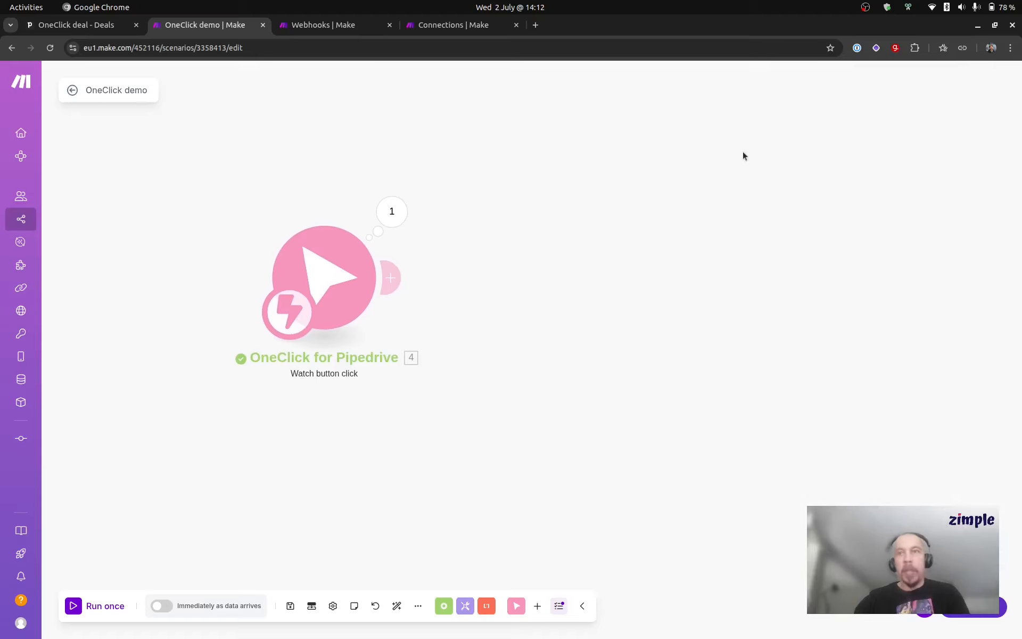
left_click(866, 9)
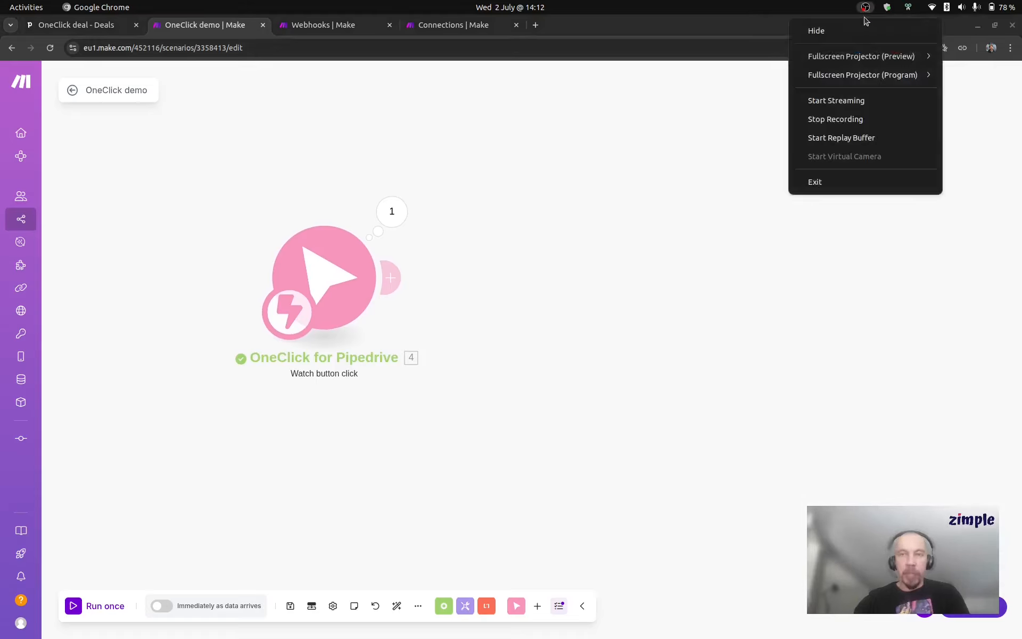